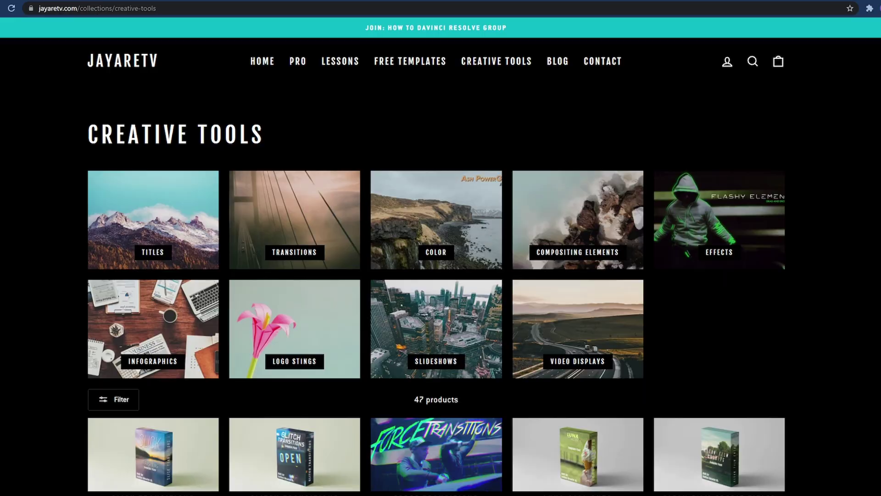
- Scroll jayaretv.com from the Creative Tools catalogue down the Pro page to Learn Custom Animations
{"action": "scroll", "coordinate": [440, 257], "scroll_direction": "down", "scroll_amount": 1}
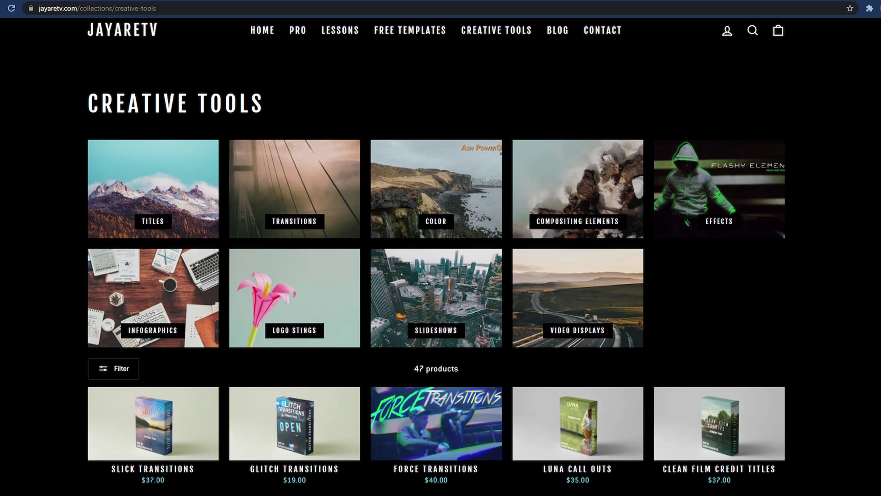
{"action": "scroll", "coordinate": [441, 257], "scroll_direction": "down", "scroll_amount": 2}
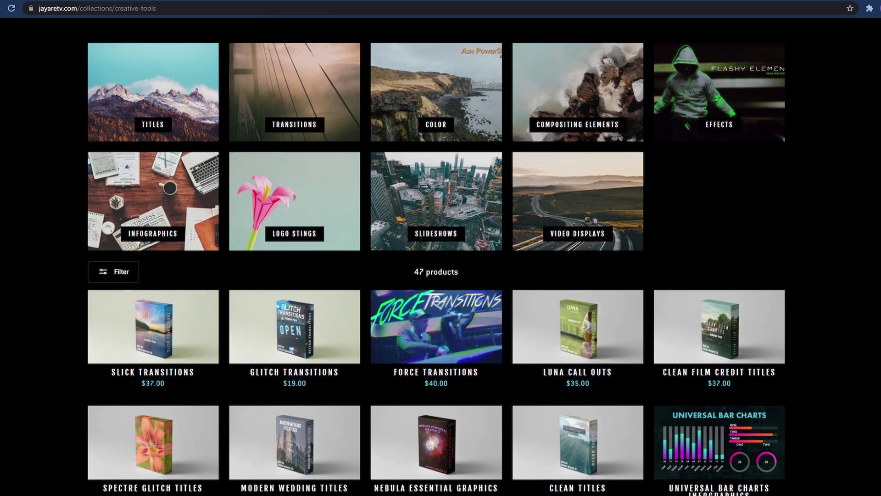
{"action": "scroll", "coordinate": [441, 257], "scroll_direction": "down", "scroll_amount": 2}
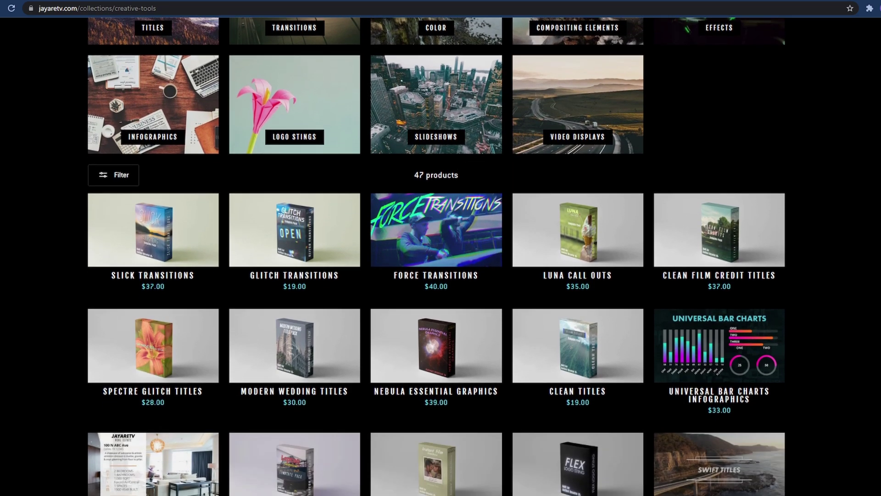
{"action": "scroll", "coordinate": [440, 257], "scroll_direction": "down", "scroll_amount": 2}
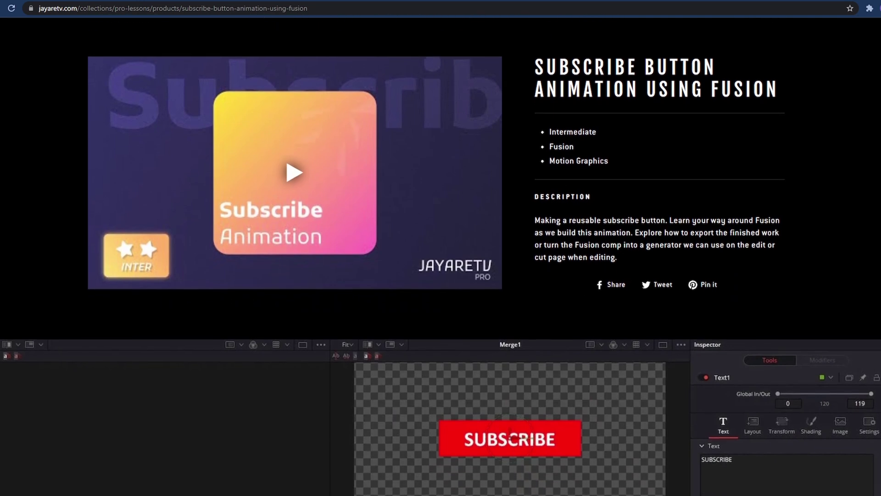
{"action": "scroll", "coordinate": [522, 468], "scroll_direction": "down", "scroll_amount": 1}
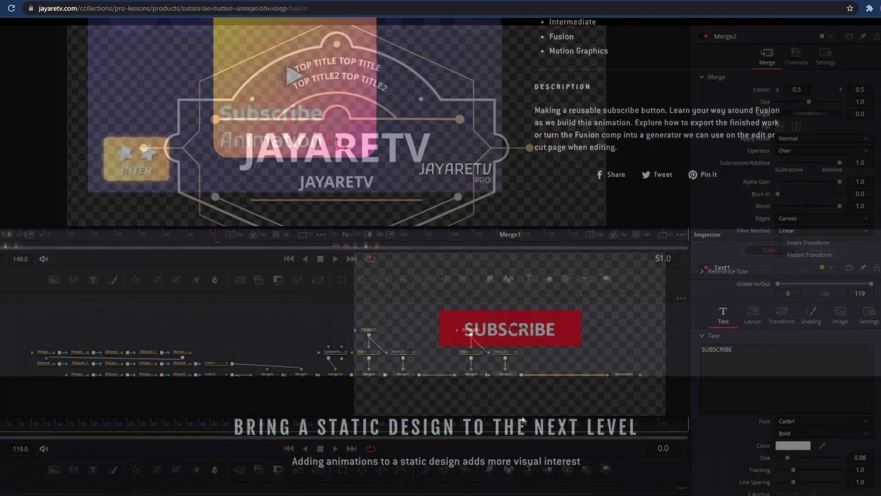
{"action": "scroll", "coordinate": [441, 257], "scroll_direction": "down", "scroll_amount": 3}
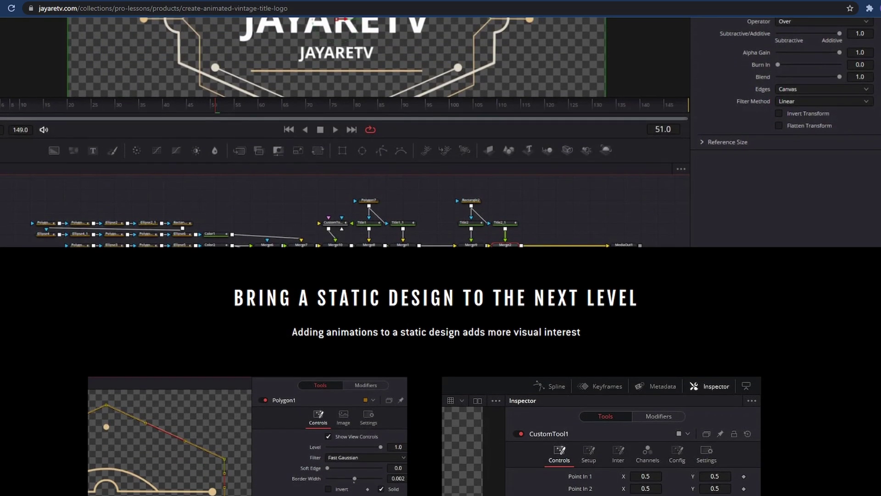
{"action": "scroll", "coordinate": [441, 257], "scroll_direction": "down", "scroll_amount": 3}
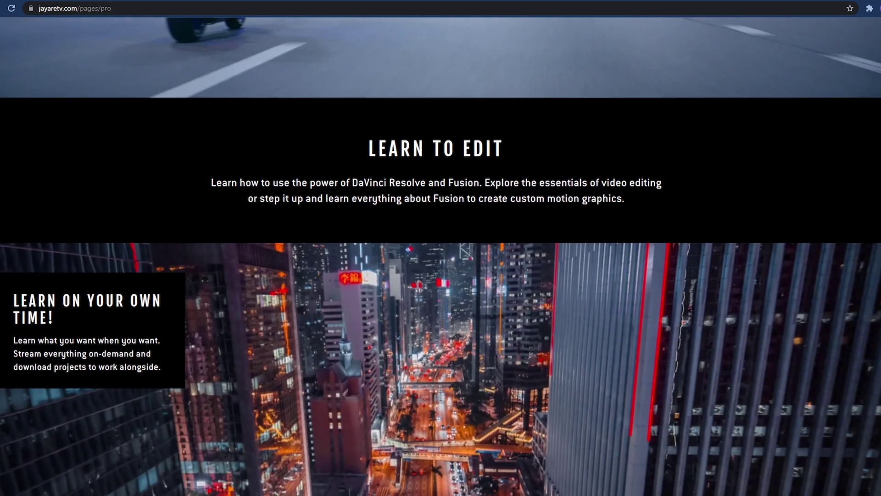
{"action": "scroll", "coordinate": [441, 257], "scroll_direction": "down", "scroll_amount": 2}
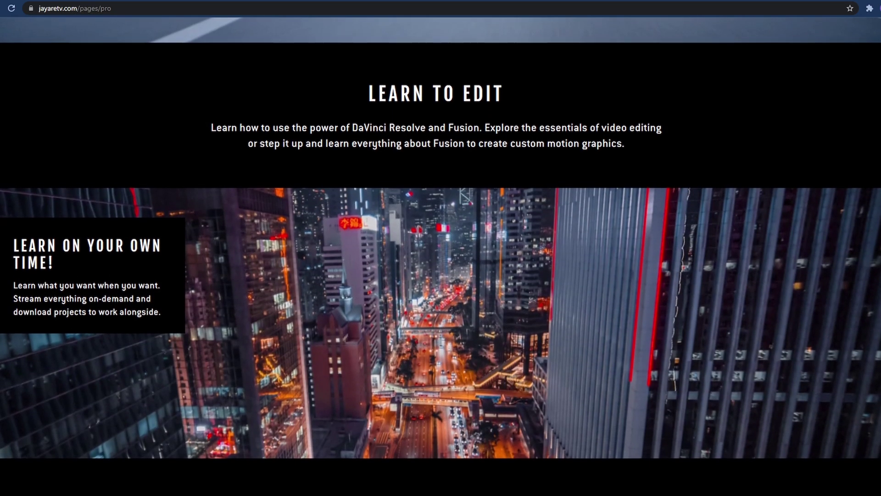
{"action": "scroll", "coordinate": [440, 257], "scroll_direction": "down", "scroll_amount": 2}
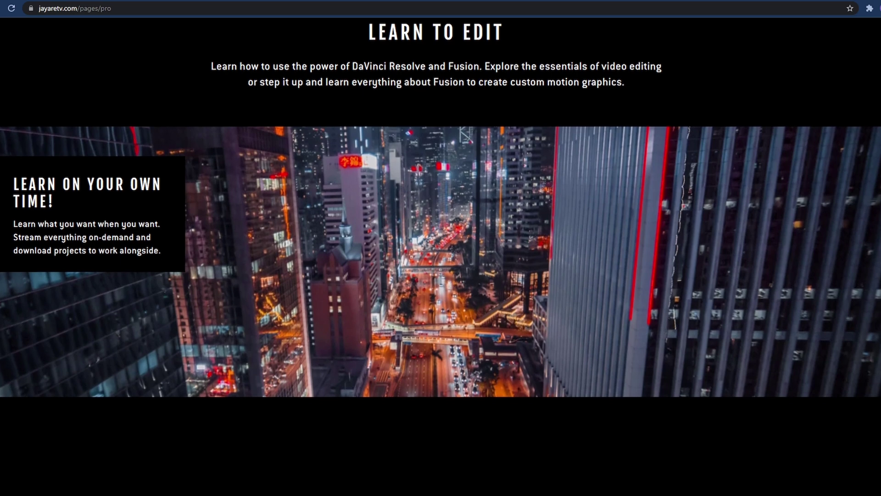
{"action": "scroll", "coordinate": [441, 257], "scroll_direction": "down", "scroll_amount": 2}
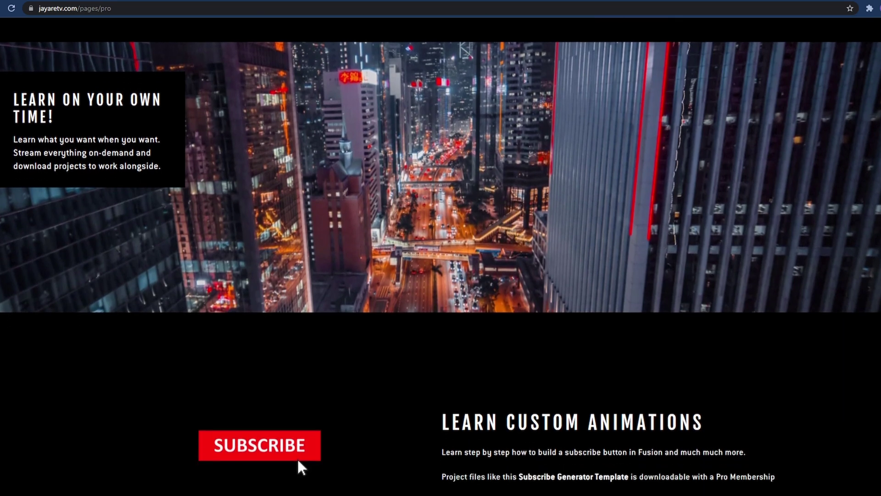
{"action": "scroll", "coordinate": [440, 257], "scroll_direction": "down", "scroll_amount": 2}
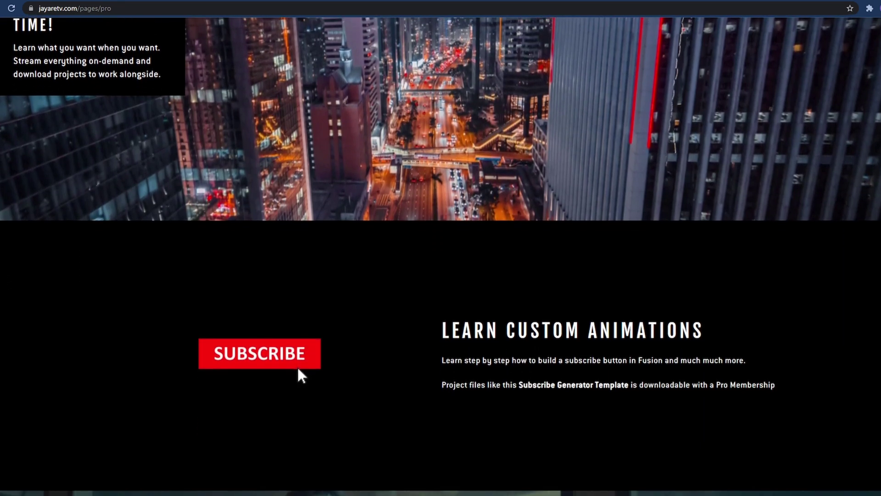
{"action": "scroll", "coordinate": [440, 257], "scroll_direction": "down", "scroll_amount": 2}
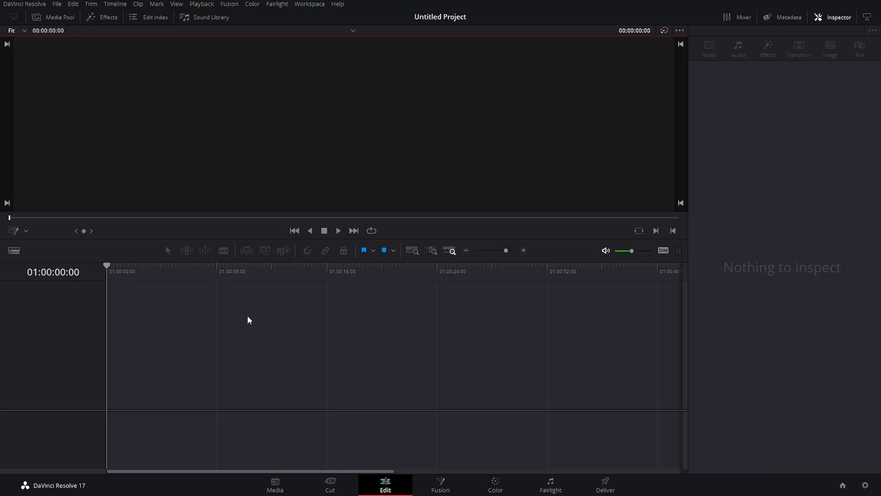
- Place 4K_jpeg_aerial_gloomy_highway_20170117.mov on Video 1 of a new Timeline 1 and select it
{"action": "left_click", "coordinate": [58, 17]}
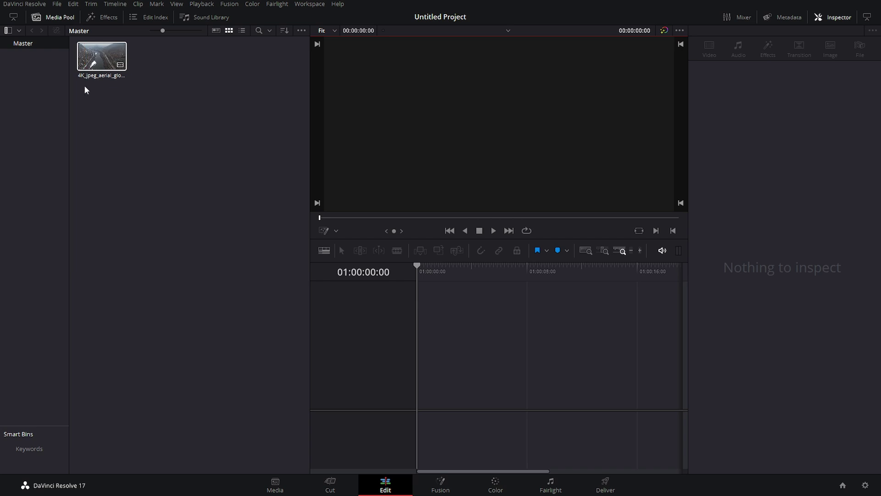
{"action": "left_click", "coordinate": [865, 485]}
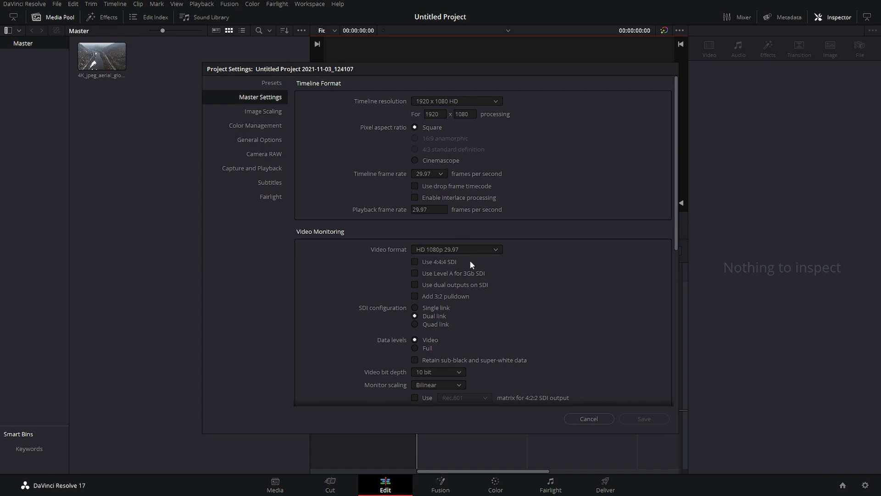
{"action": "left_click", "coordinate": [589, 419]}
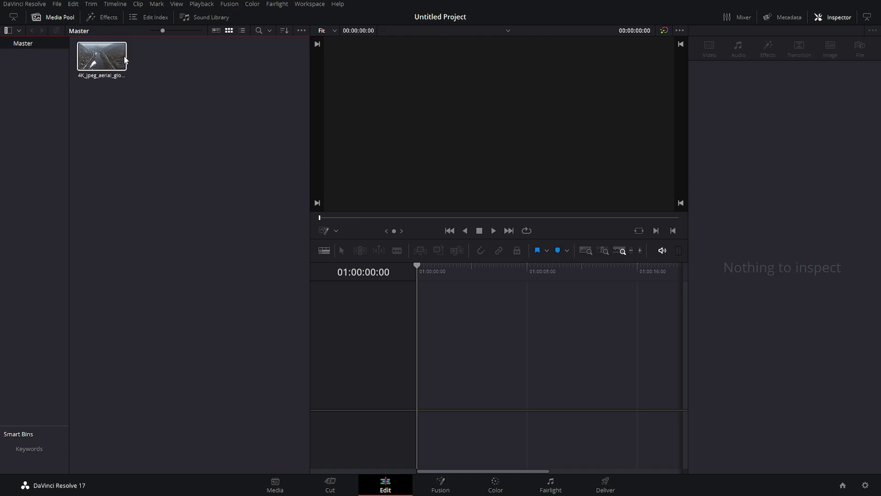
{"action": "left_click_drag", "start_coordinate": [100, 61], "coordinate": [443, 380]}
{"action": "left_click", "coordinate": [69, 17]}
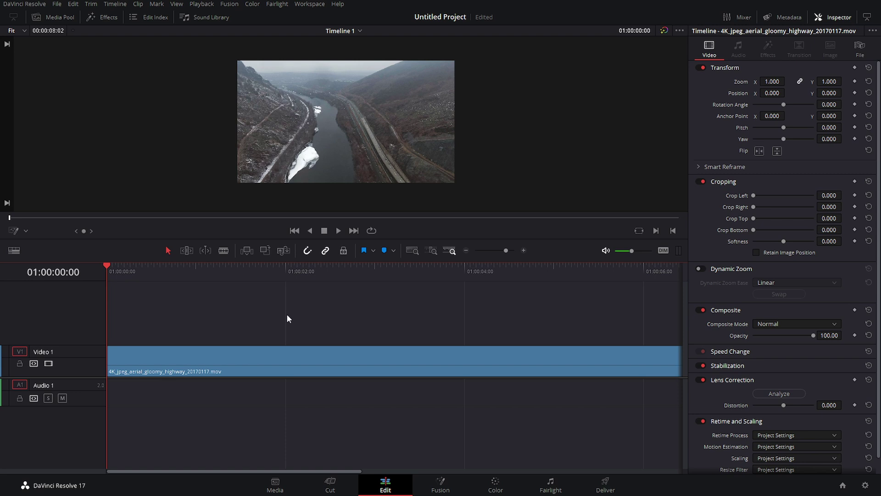
- Preview the timeline, then slide the highway clip later to start at 01:00:00:10
{"action": "key", "text": "space"}
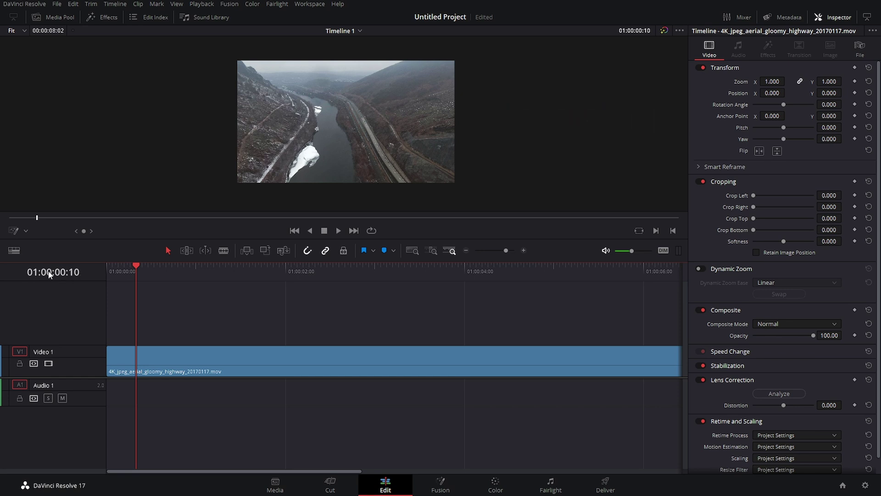
{"action": "left_click_drag", "start_coordinate": [152, 367], "coordinate": [182, 363]}
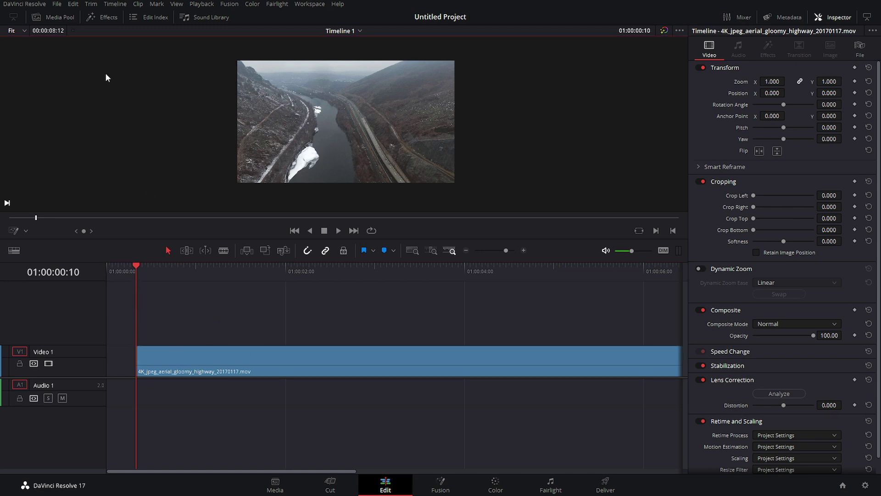
- Add a Text+ title from the Toolbox Titles onto Video 2 above the highway clip
{"action": "left_click", "coordinate": [103, 17]}
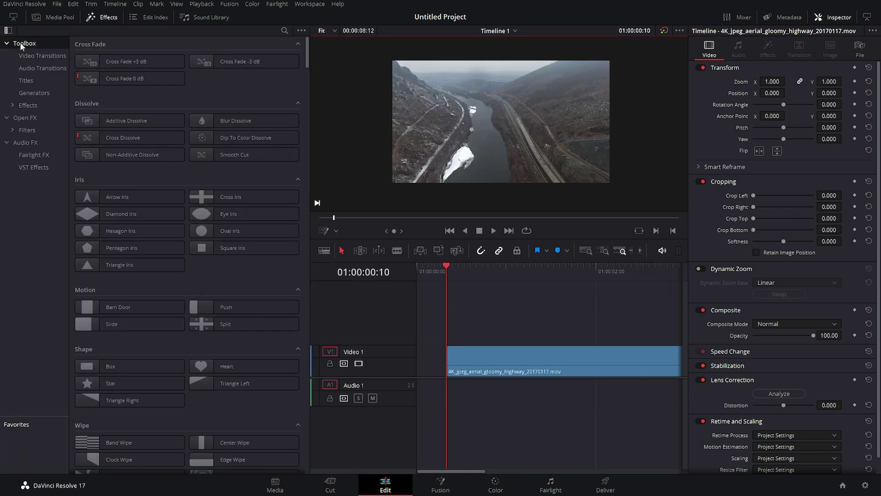
{"action": "left_click", "coordinate": [26, 81]}
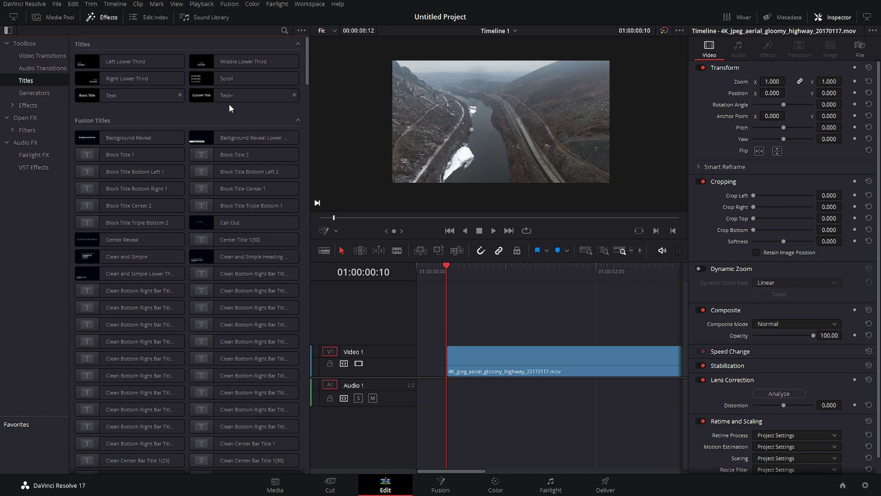
{"action": "left_click_drag", "start_coordinate": [220, 96], "coordinate": [447, 329]}
{"action": "left_click", "coordinate": [105, 17]}
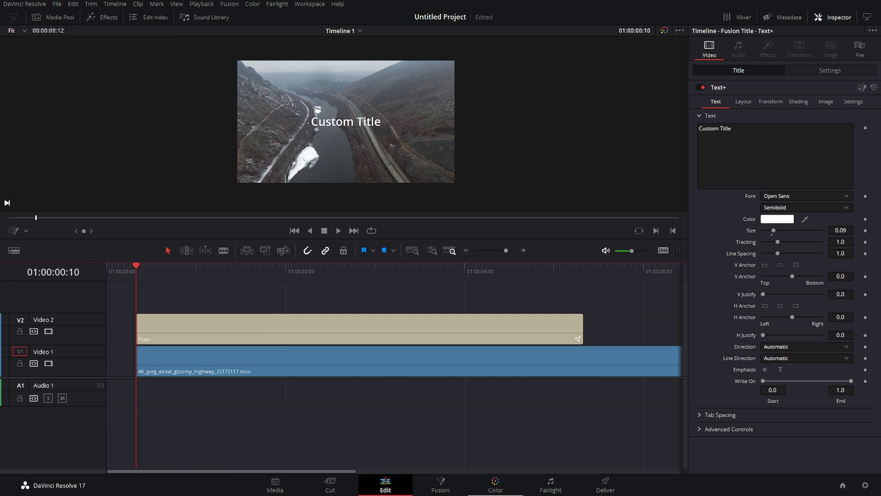
- Replace the Custom Title text with JAYARETV and set the font to Futura PT
{"action": "left_click", "coordinate": [370, 324]}
{"action": "left_click", "coordinate": [751, 132]}
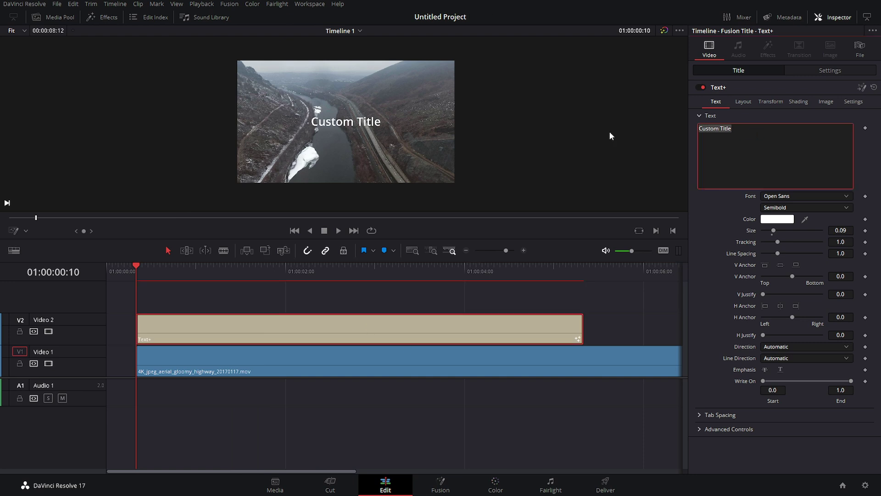
{"action": "type", "text": "JAYARETV"}
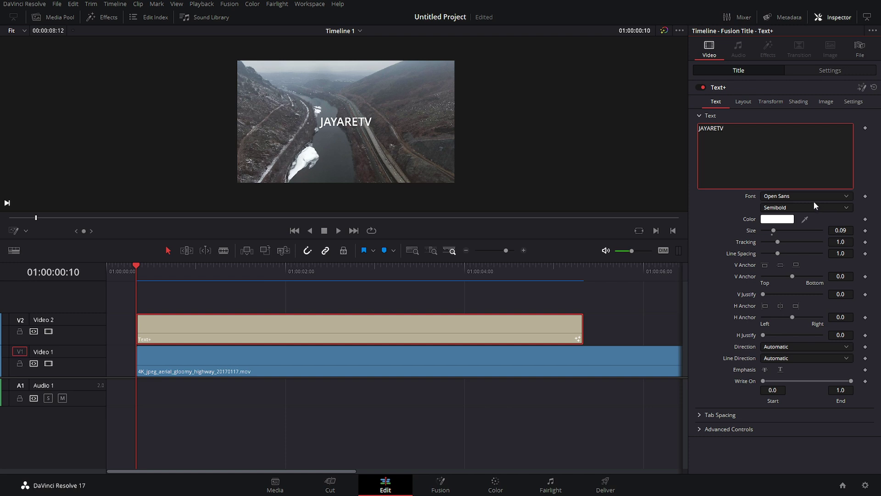
{"action": "left_click", "coordinate": [812, 200]}
{"action": "scroll", "coordinate": [808, 229], "scroll_direction": "up", "scroll_amount": 10}
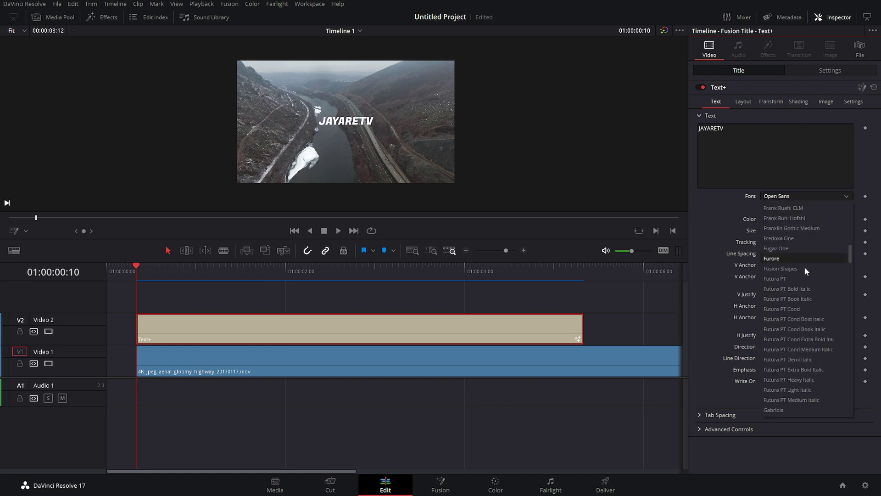
{"action": "left_click", "coordinate": [805, 281]}
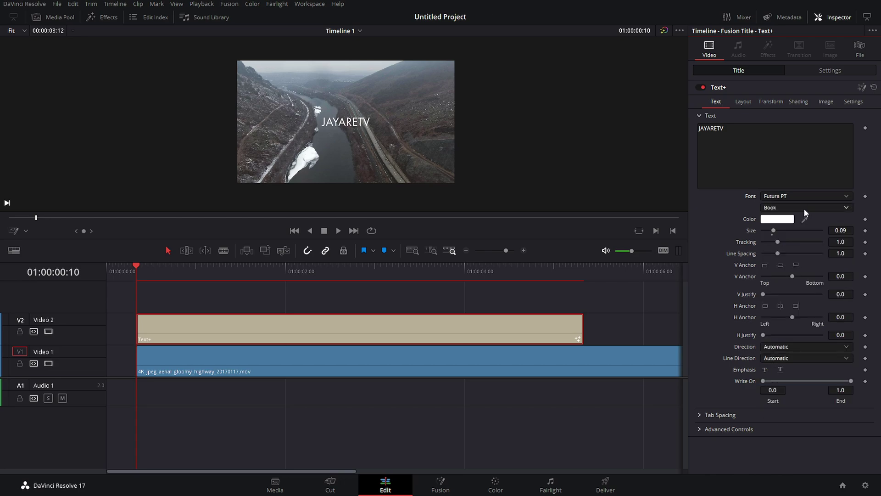
{"action": "left_click", "coordinate": [804, 209]}
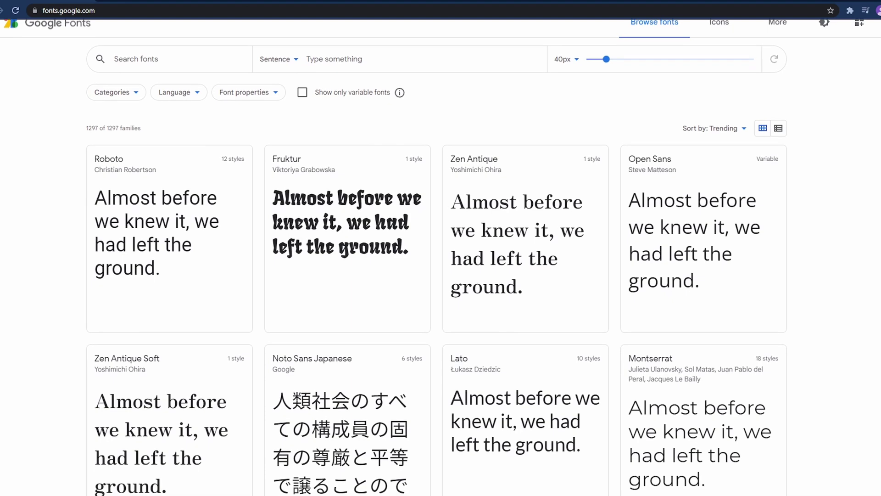
- Browse Google Fonts, then enlarge the Futura PT Bold JAYARETV title to size 0.1732
{"action": "scroll", "coordinate": [441, 257], "scroll_direction": "down", "scroll_amount": 2}
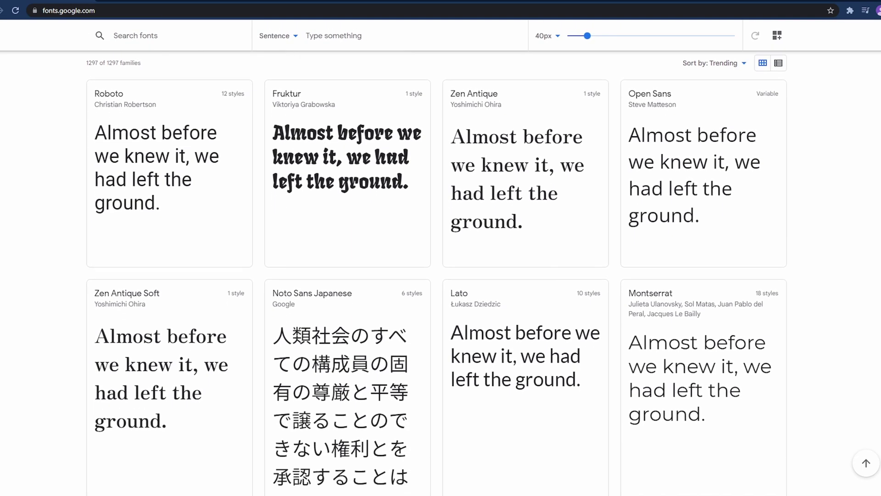
{"action": "scroll", "coordinate": [441, 258], "scroll_direction": "down", "scroll_amount": 2}
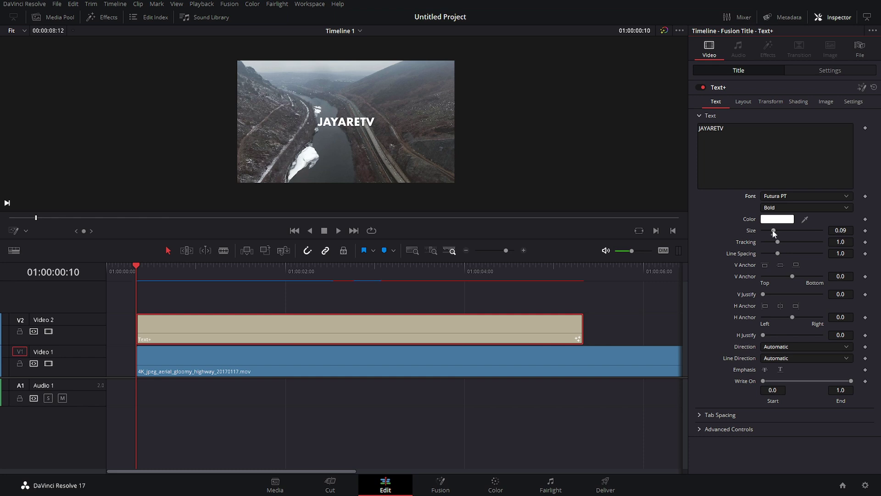
{"action": "left_click_drag", "start_coordinate": [775, 231], "coordinate": [782, 232]}
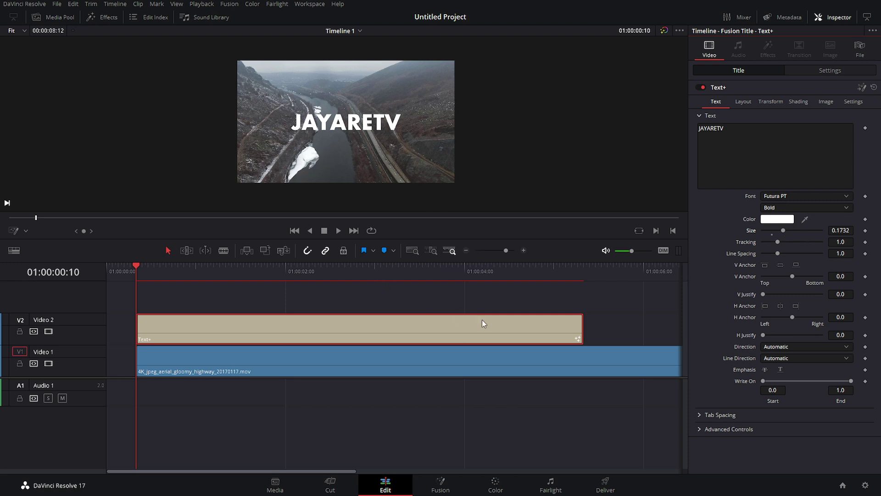
- Keyframe the title's Write On End at 0.0 at the clip start
{"action": "left_click_drag", "start_coordinate": [850, 381], "coordinate": [728, 374]}
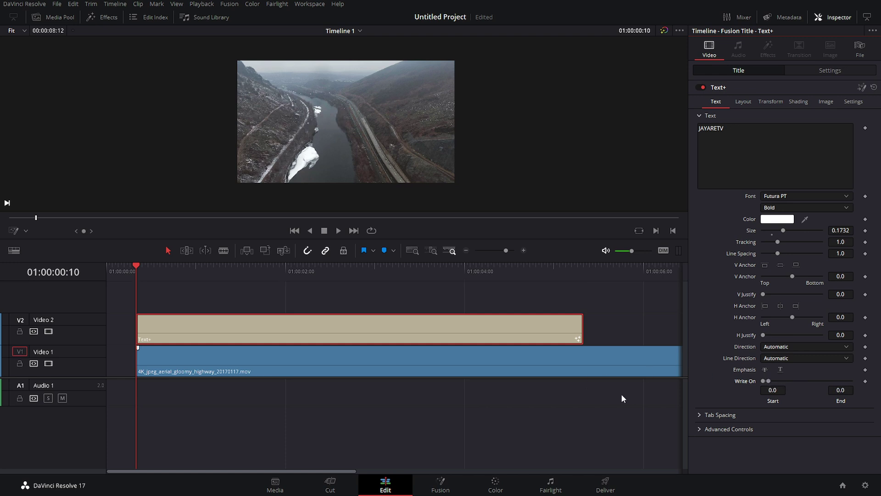
{"action": "mouse_move", "coordinate": [135, 271]}
{"action": "left_mouse_down"}
{"action": "mouse_move", "coordinate": [167, 276]}
{"action": "mouse_move", "coordinate": [136, 275]}
{"action": "left_mouse_up"}
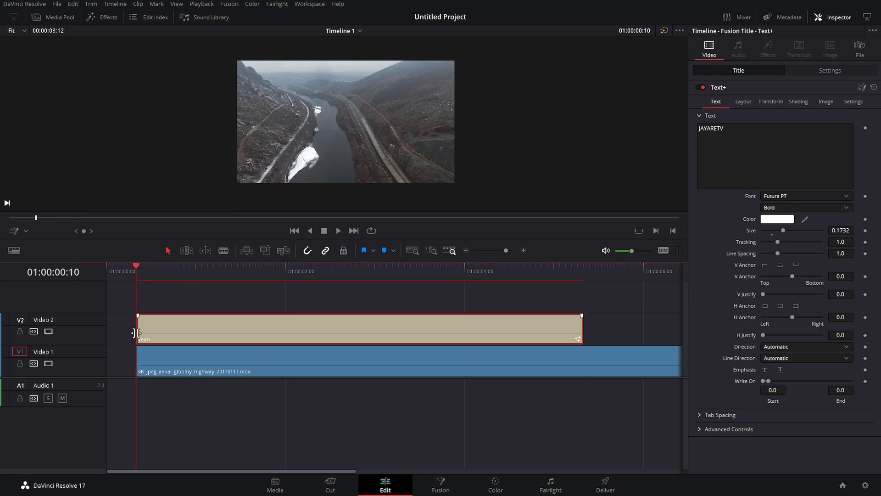
{"action": "left_click", "coordinate": [865, 381]}
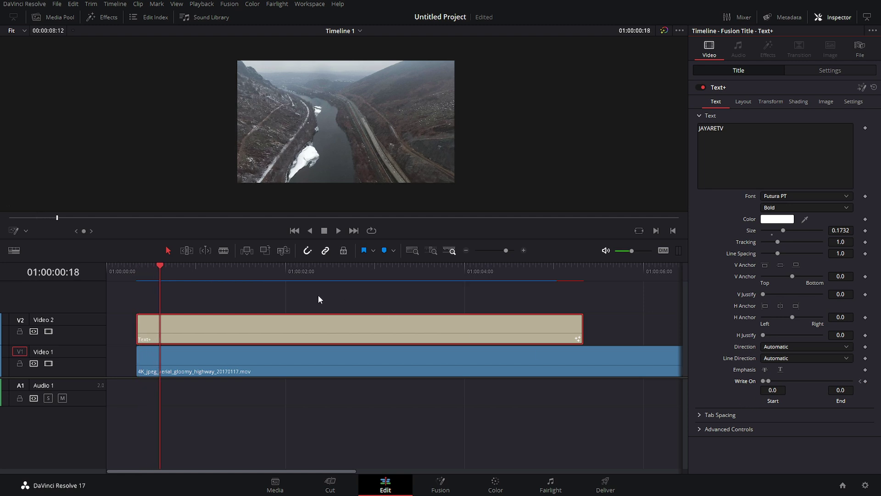
{"action": "left_click", "coordinate": [137, 269]}
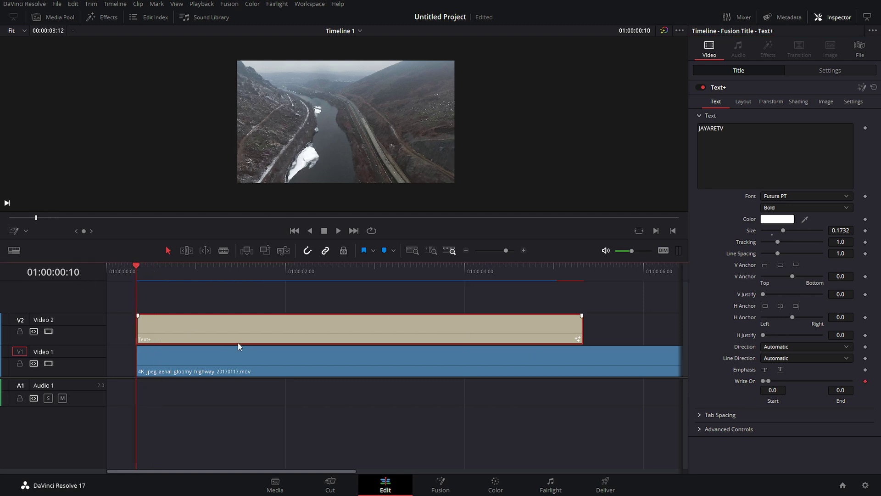
{"action": "key", "text": "space"}
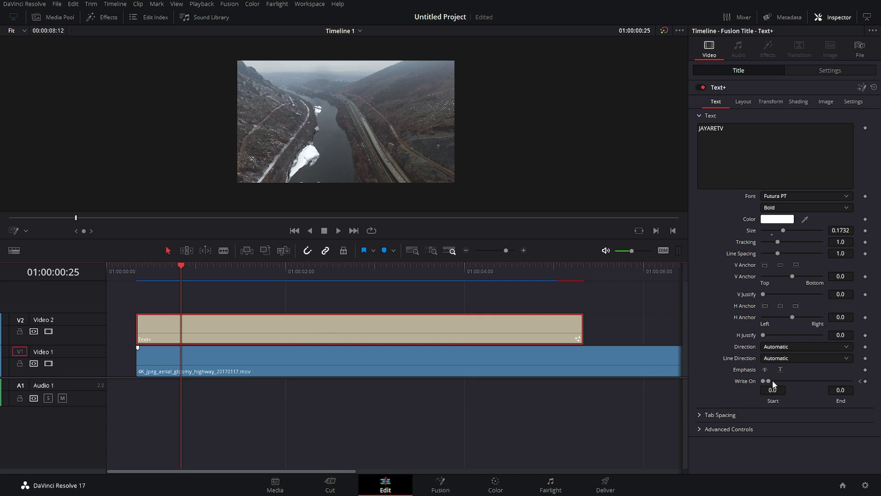
- Set Write On End to 1.0 a moment later so the full title appears, and play it
{"action": "left_click_drag", "start_coordinate": [769, 381], "coordinate": [852, 381]}
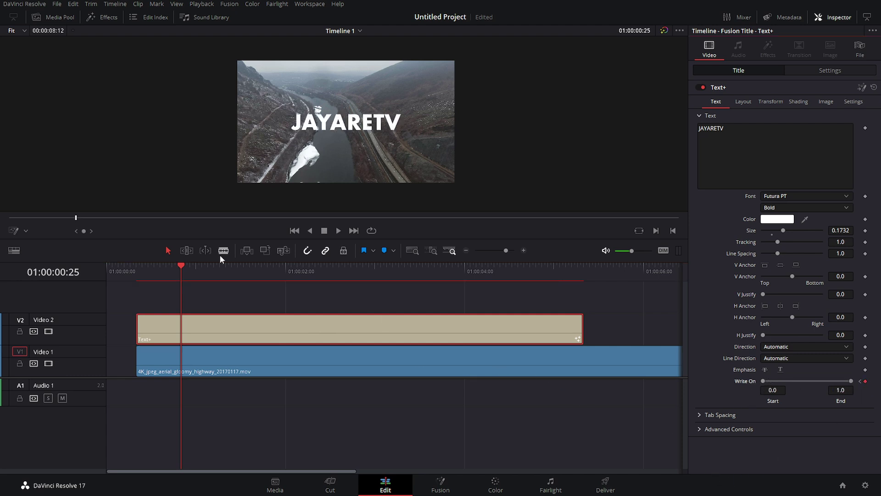
{"action": "left_click", "coordinate": [150, 271]}
{"action": "left_click", "coordinate": [338, 230]}
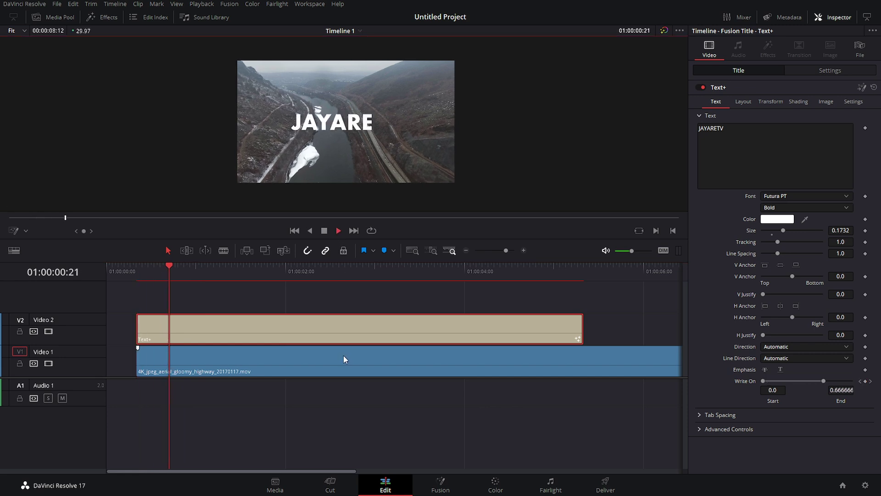
{"action": "left_click", "coordinate": [140, 278]}
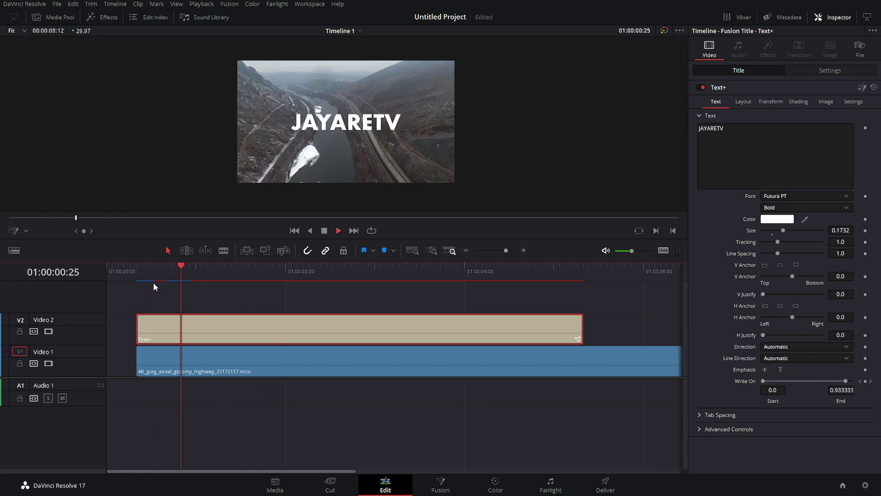
{"action": "key", "text": "space"}
- Replay the write-on animation from the clip start to check the letters typing on
{"action": "left_click_drag", "start_coordinate": [221, 271], "coordinate": [171, 272]}
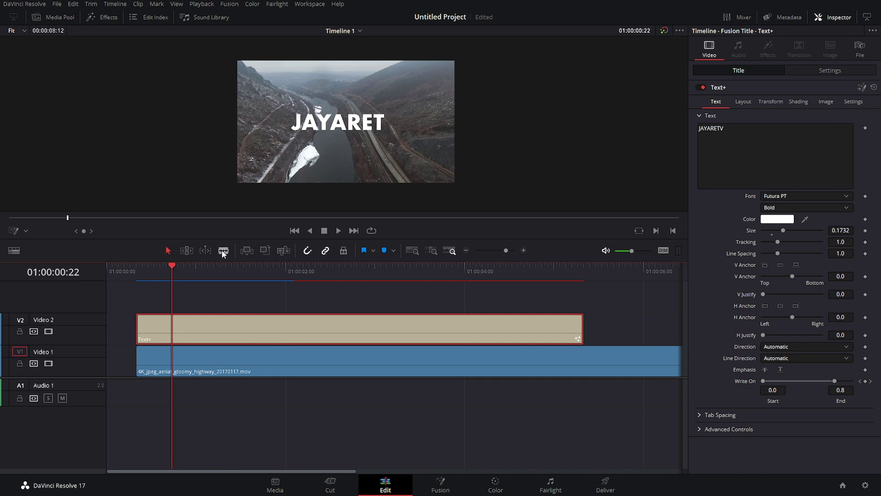
{"action": "key", "text": "space"}
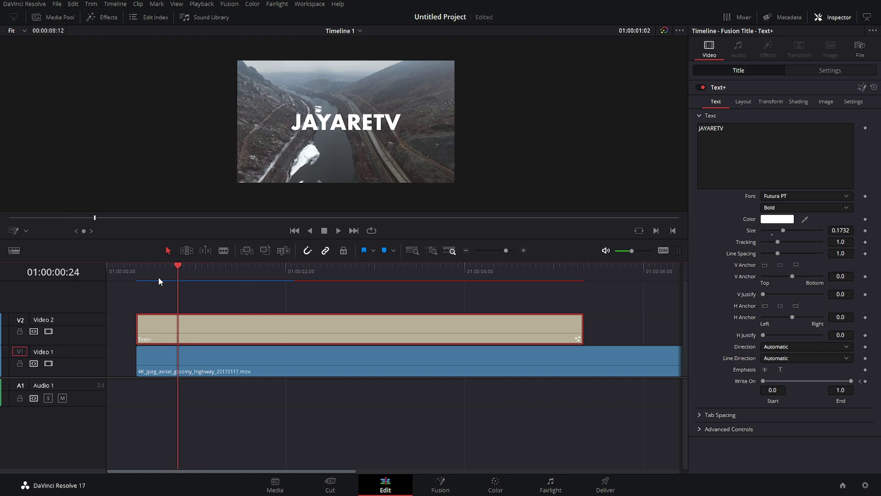
{"action": "left_click", "coordinate": [138, 278]}
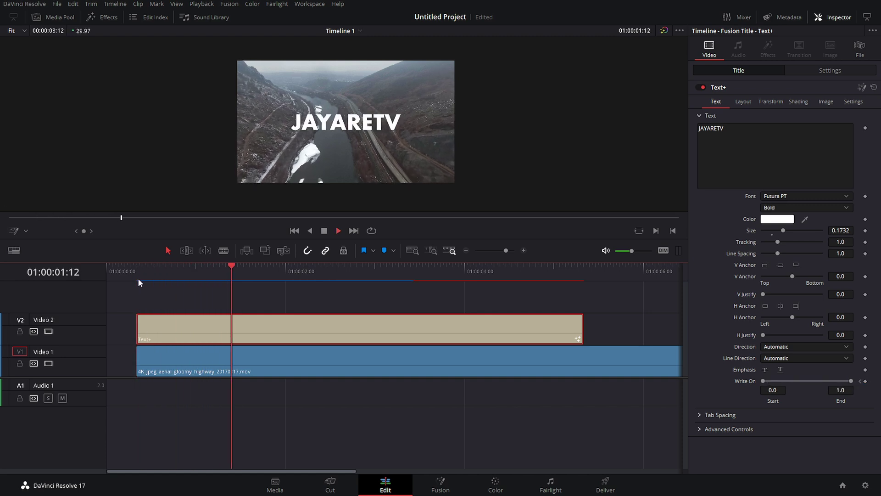
{"action": "key", "text": "space"}
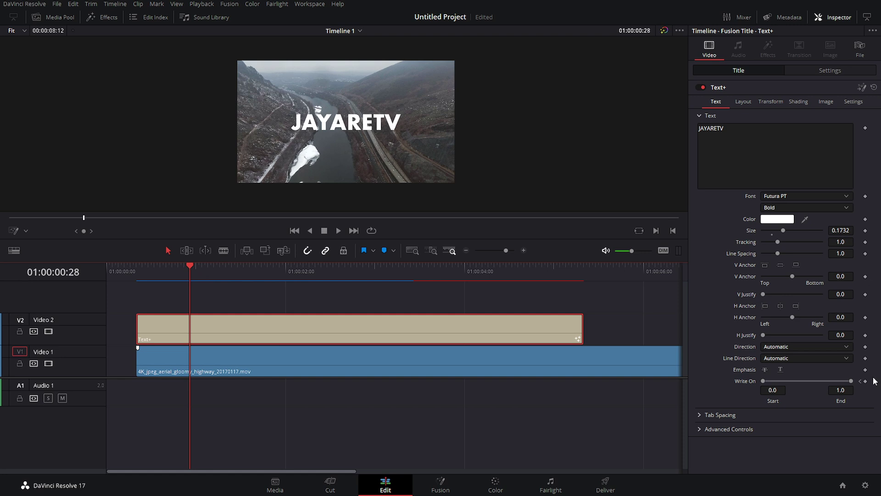
{"action": "left_click", "coordinate": [859, 381]}
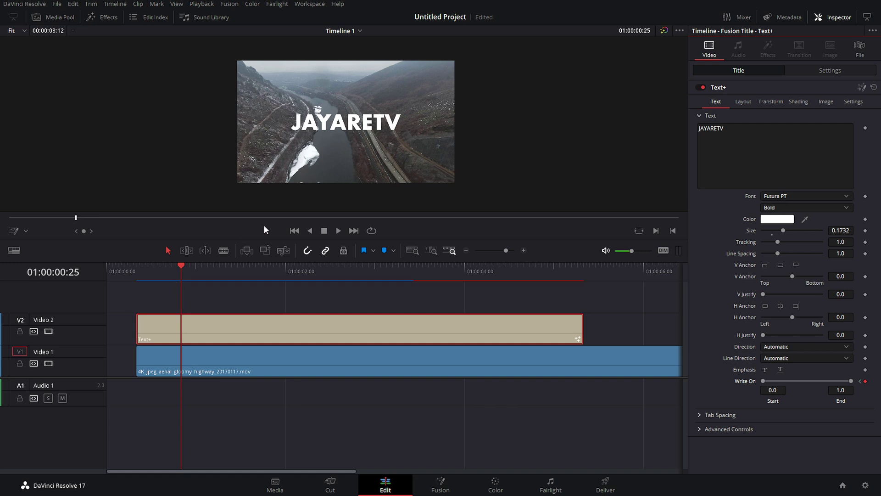
{"action": "left_click_drag", "start_coordinate": [185, 280], "coordinate": [139, 282]}
{"action": "key", "text": "space"}
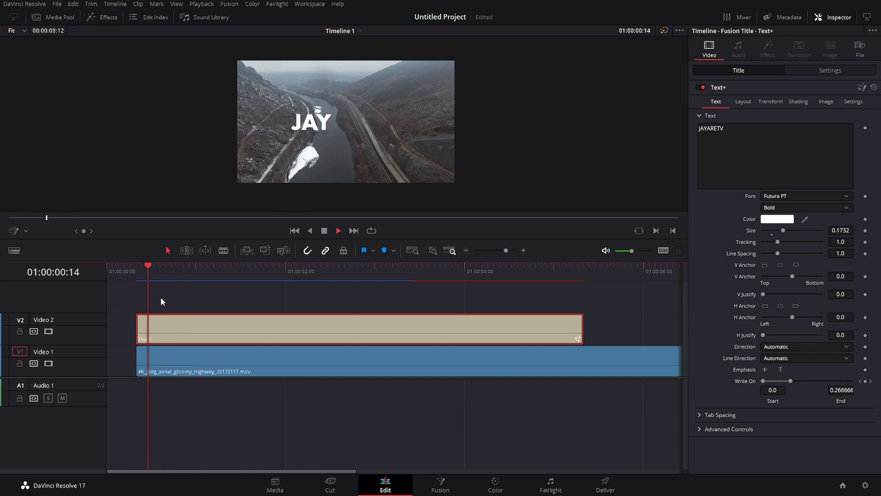
- Add title Size keyframes at 01:00:01:15 and 01:00:03:15, raising the later one to 0.5
{"action": "left_click", "coordinate": [861, 382]}
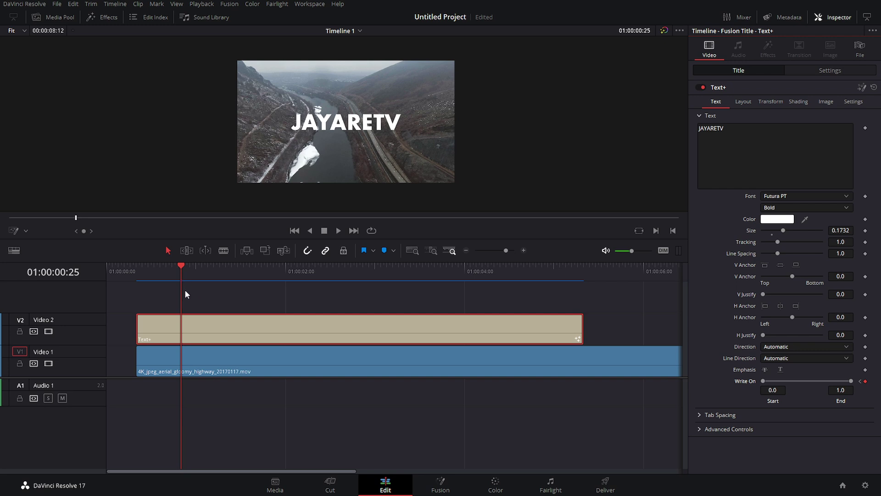
{"action": "key", "text": "space"}
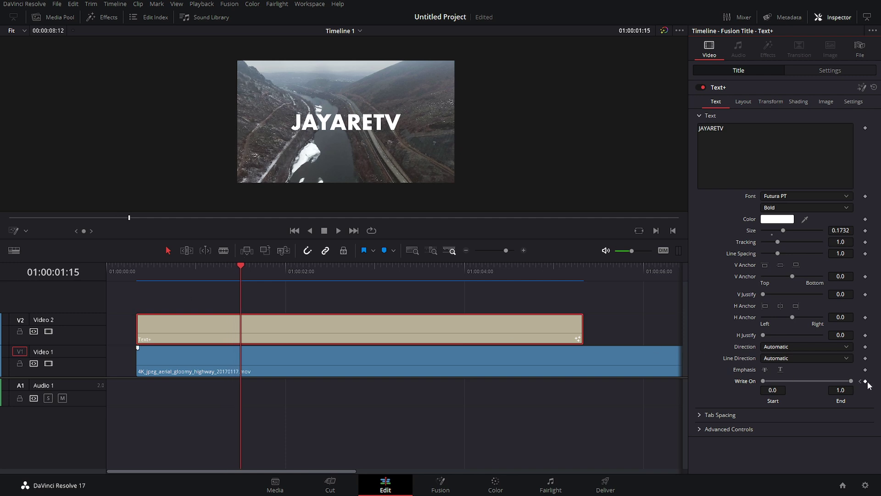
{"action": "left_click", "coordinate": [865, 230]}
{"action": "key", "text": "shift+Right"}
{"action": "key", "text": "shift+Right"}
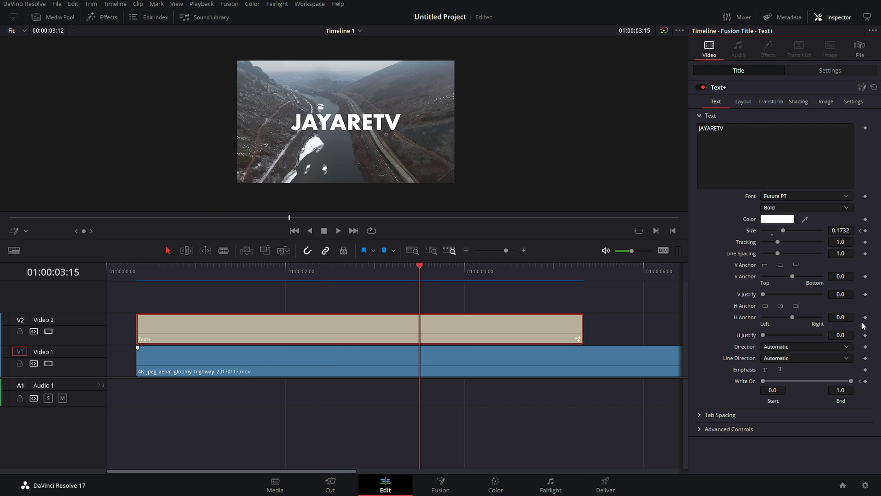
{"action": "left_click", "coordinate": [866, 230]}
{"action": "left_click_drag", "start_coordinate": [784, 230], "coordinate": [814, 231]}
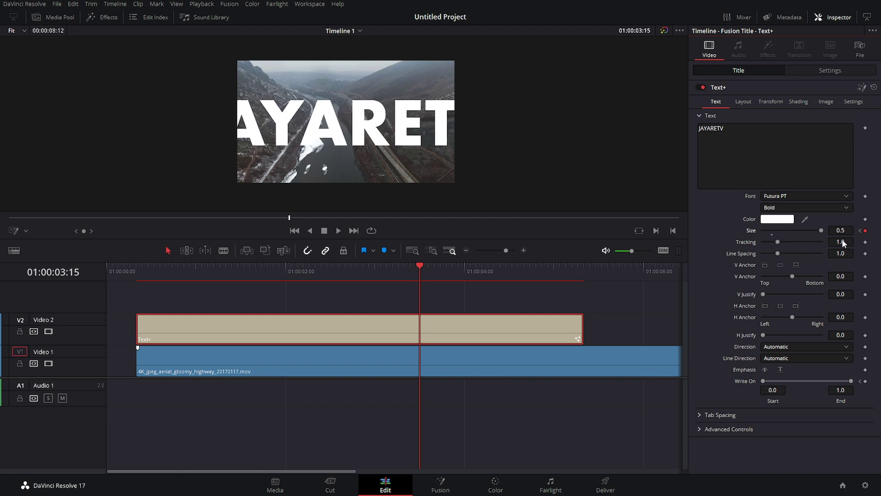
- Set the 01:00:03:15 title size to 15 and nudge the H Anchor to about 0.08
{"action": "key", "text": "ctrl+z"}
{"action": "left_click", "coordinate": [840, 230]}
{"action": "type", "text": "15"}
{"action": "key", "text": "Tab"}
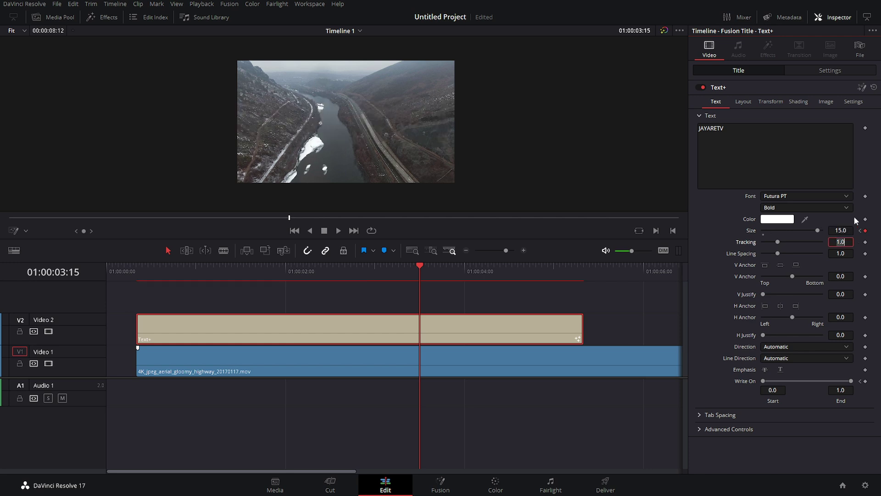
{"action": "left_click_drag", "start_coordinate": [819, 232], "coordinate": [785, 231]}
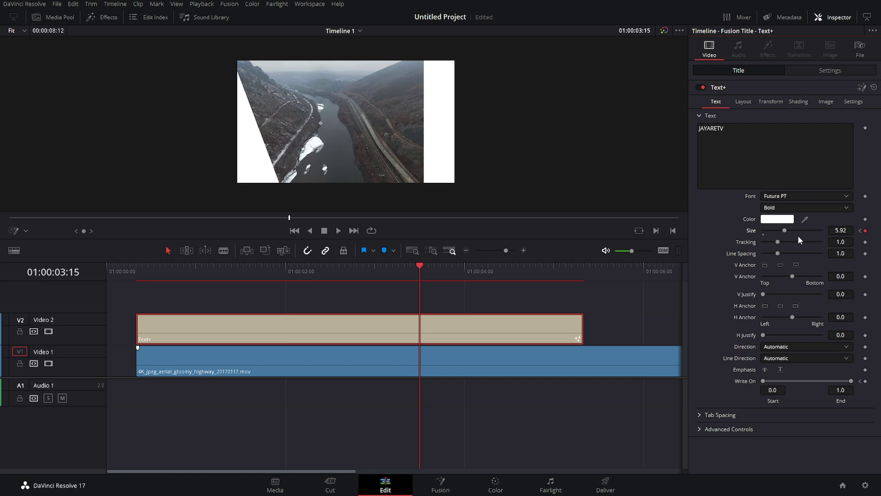
{"action": "left_click_drag", "start_coordinate": [785, 231], "coordinate": [767, 229]}
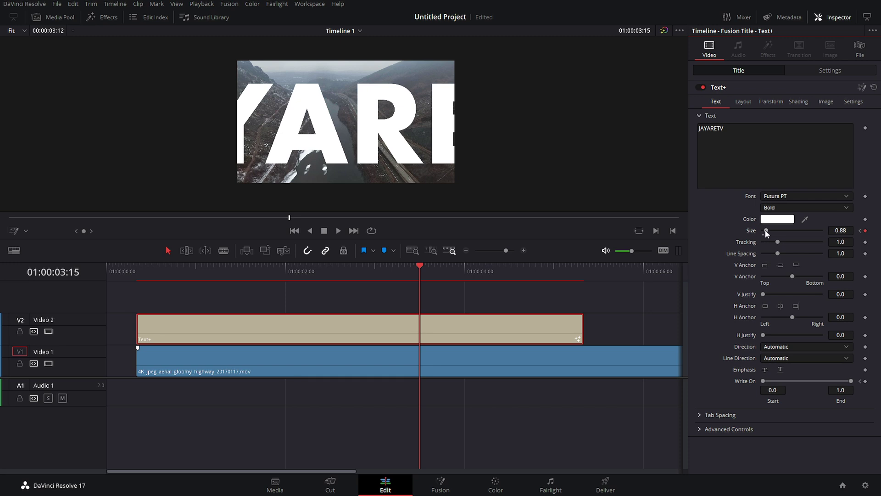
{"action": "left_click_drag", "start_coordinate": [766, 230], "coordinate": [798, 228]}
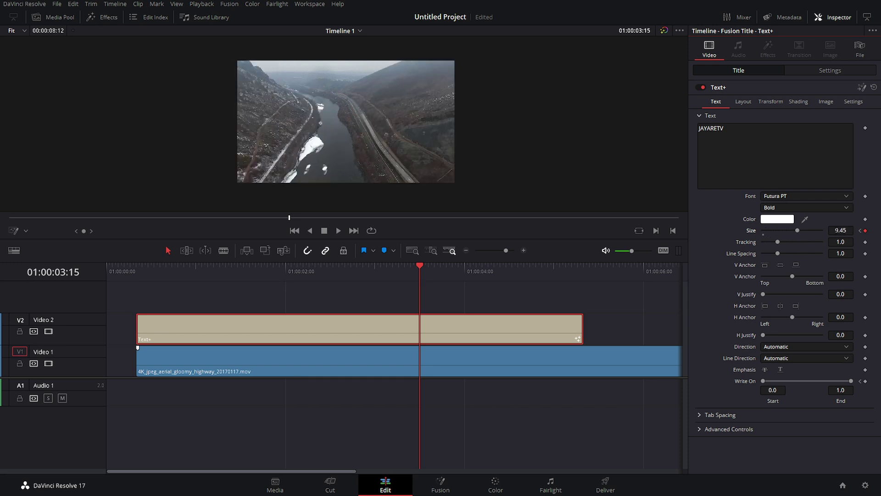
{"action": "left_click", "coordinate": [847, 228]}
{"action": "type", "text": "15"}
{"action": "key", "text": "Tab"}
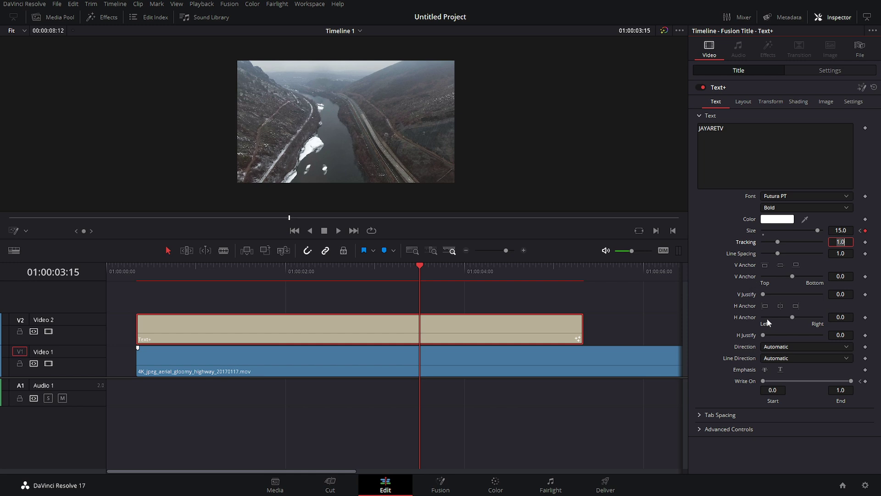
{"action": "left_click", "coordinate": [795, 317]}
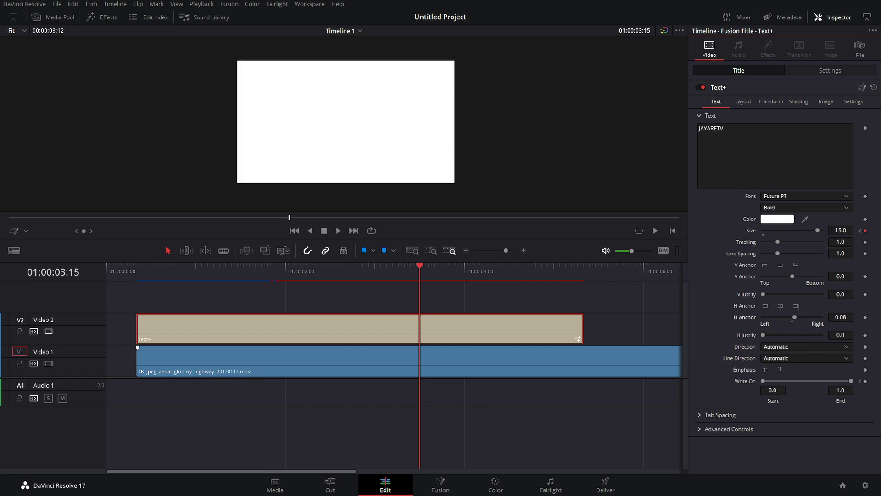
- Shift the H Anchor to about 0.0787 and change the later title size to 10
{"action": "left_click_drag", "start_coordinate": [820, 231], "coordinate": [802, 227]}
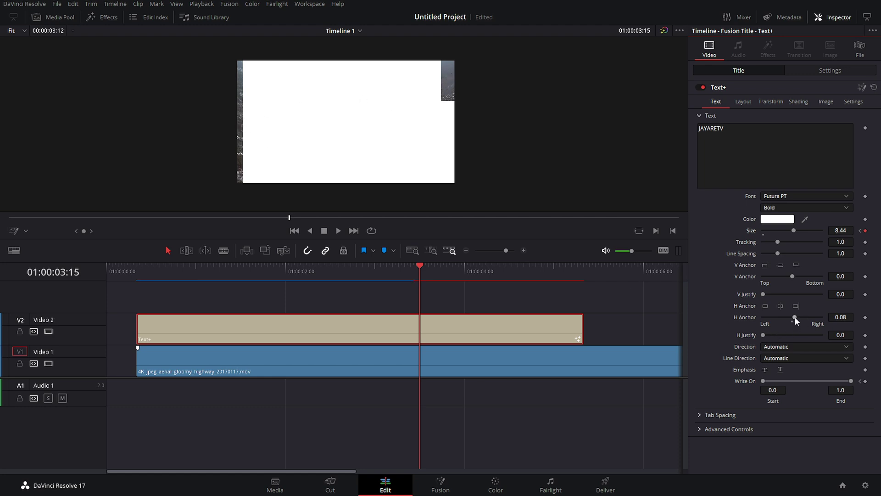
{"action": "left_click_drag", "start_coordinate": [796, 318], "coordinate": [843, 317]}
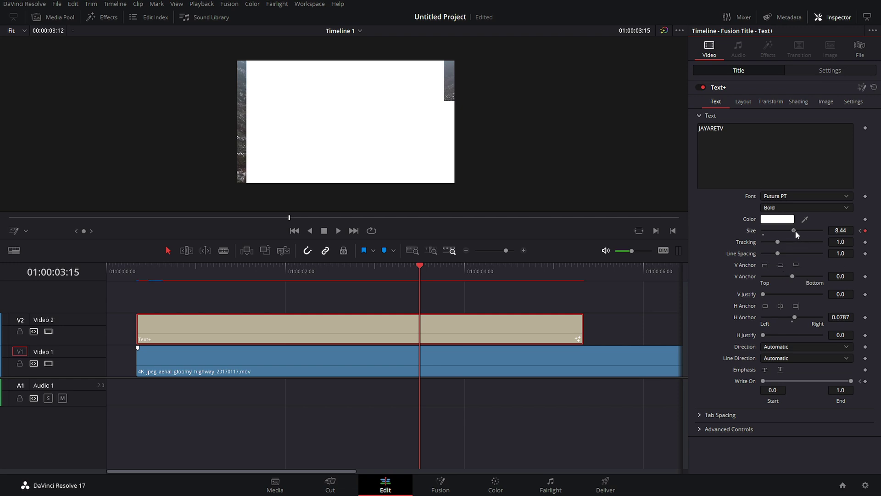
{"action": "left_click_drag", "start_coordinate": [795, 231], "coordinate": [801, 231]}
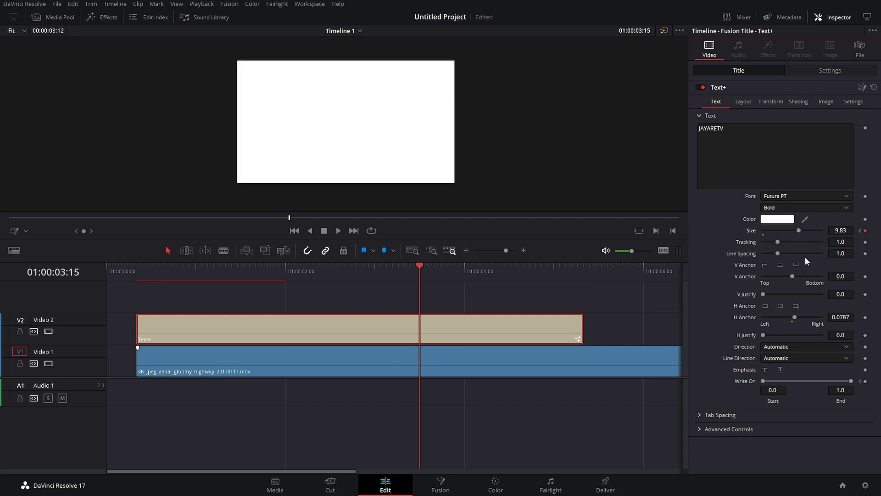
{"action": "left_click", "coordinate": [841, 231]}
{"action": "type", "text": "10"}
{"action": "key", "text": "Tab"}
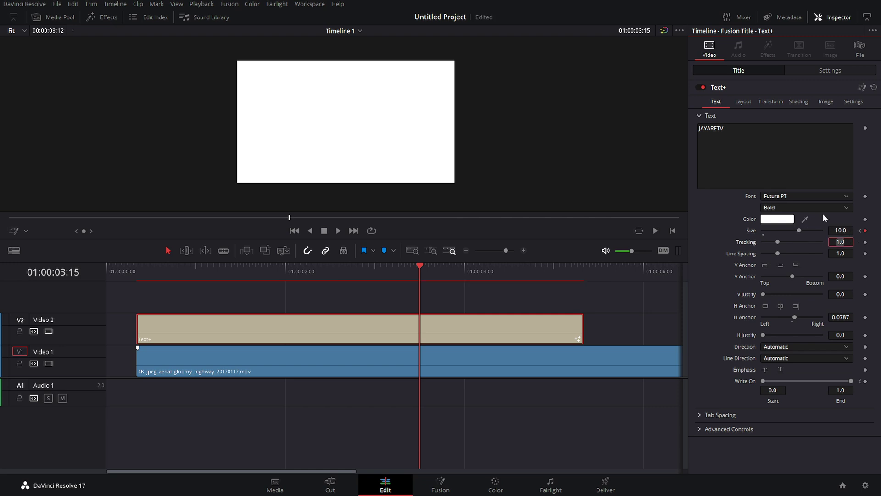
{"action": "left_click", "coordinate": [862, 234]}
- Return to the 01:00:01:15 Size keyframe and preview the size animation
{"action": "key", "text": "shift+Tab"}
{"action": "left_click", "coordinate": [861, 231]}
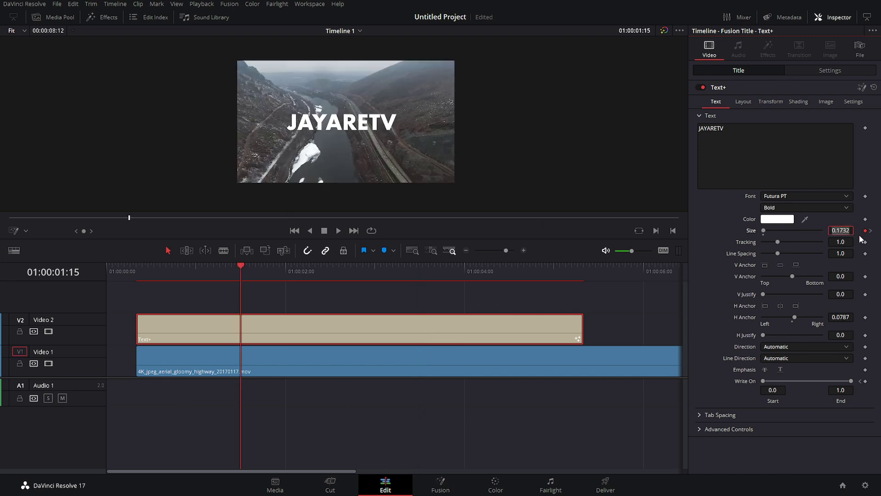
{"action": "mouse_move", "coordinate": [239, 271]}
{"action": "left_mouse_down"}
{"action": "mouse_move", "coordinate": [274, 272]}
{"action": "mouse_move", "coordinate": [238, 272]}
{"action": "left_mouse_up"}
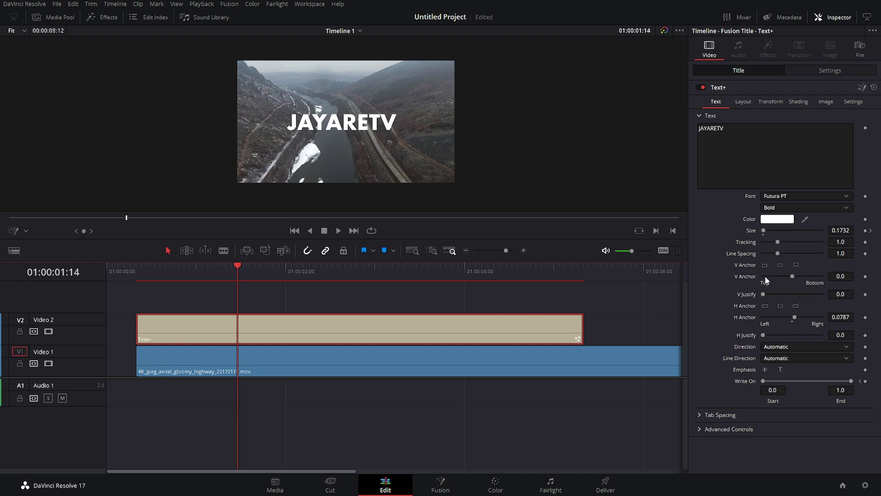
{"action": "left_click", "coordinate": [871, 230]}
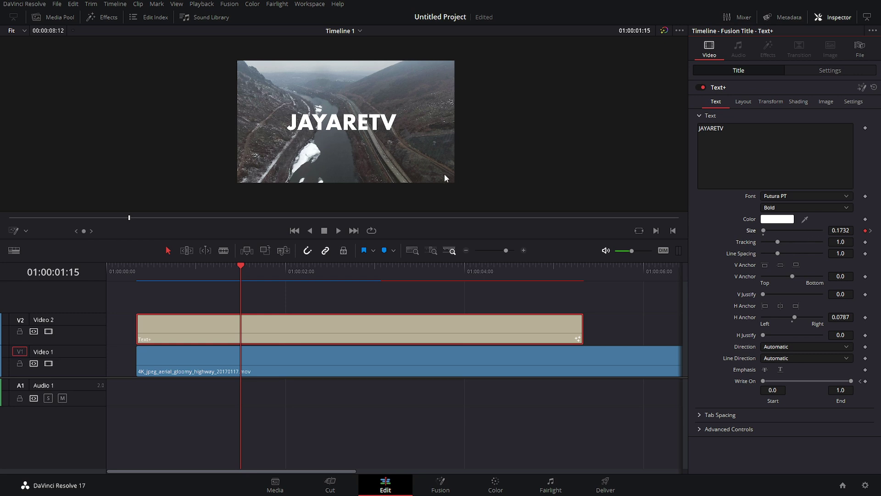
- Keyframe H Anchor at 0.0 at 01:00:01:15 and 0.0787 at 01:00:02:15
{"action": "left_click", "coordinate": [866, 317]}
{"action": "key", "text": "shift+Right"}
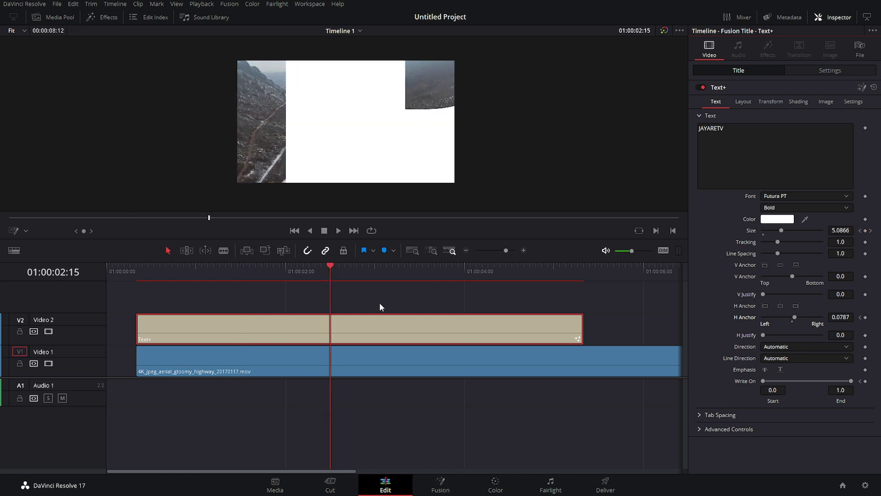
{"action": "left_click", "coordinate": [866, 317]}
{"action": "left_click", "coordinate": [860, 317]}
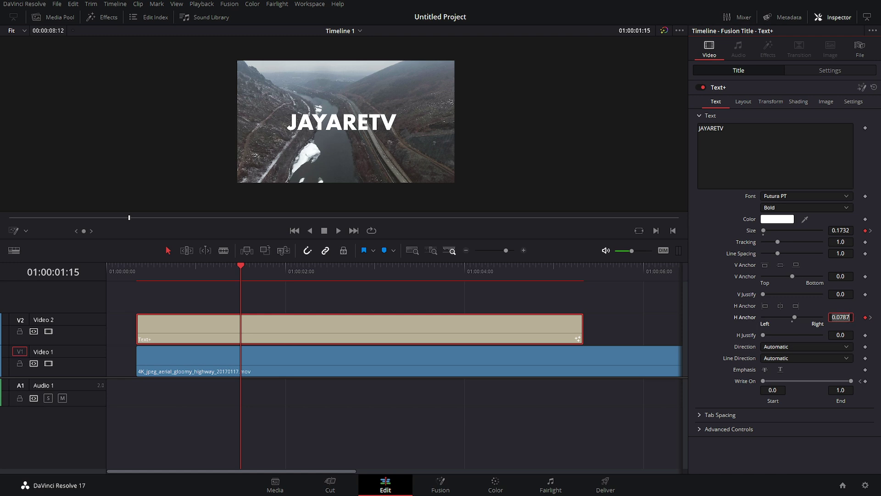
{"action": "key", "text": "BackSpace"}
{"action": "key", "text": "BackSpace"}
{"action": "key", "text": "BackSpace"}
{"action": "key", "text": "BackSpace"}
{"action": "key", "text": "Tab"}
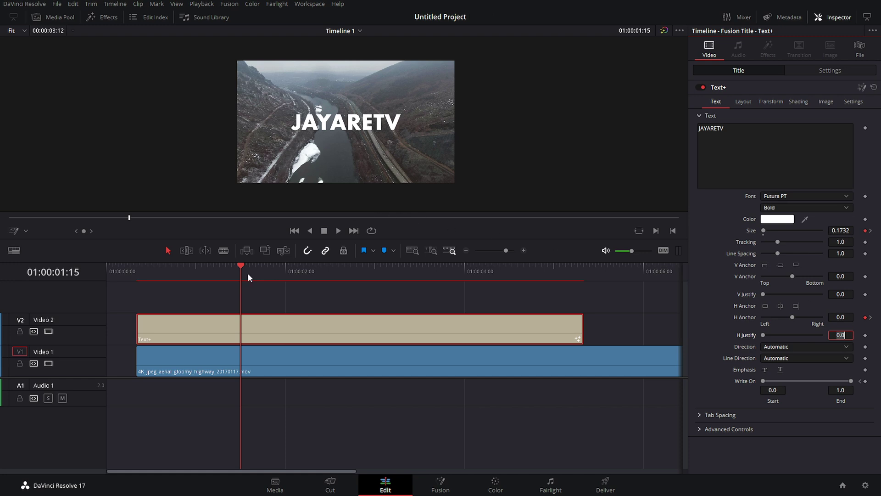
{"action": "left_click_drag", "start_coordinate": [248, 274], "coordinate": [320, 289]}
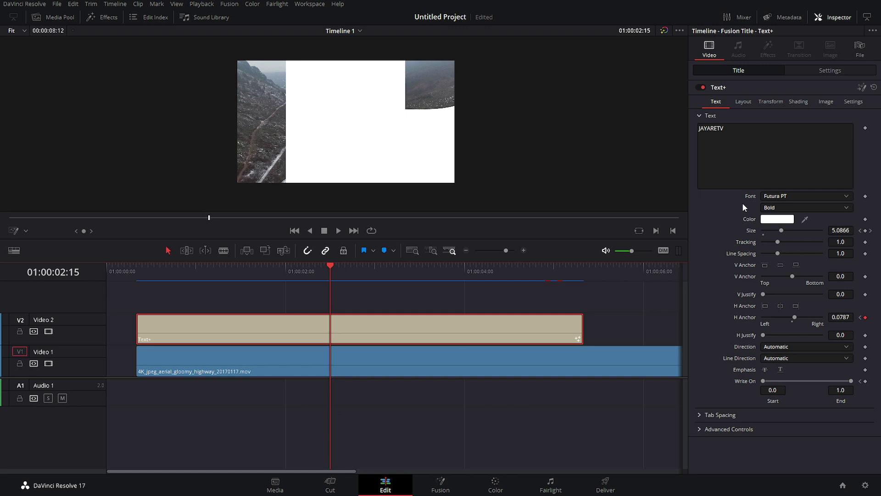
- Open the title in Fusion and arrange the node view beside the curve graph
{"action": "left_click", "coordinate": [862, 89]}
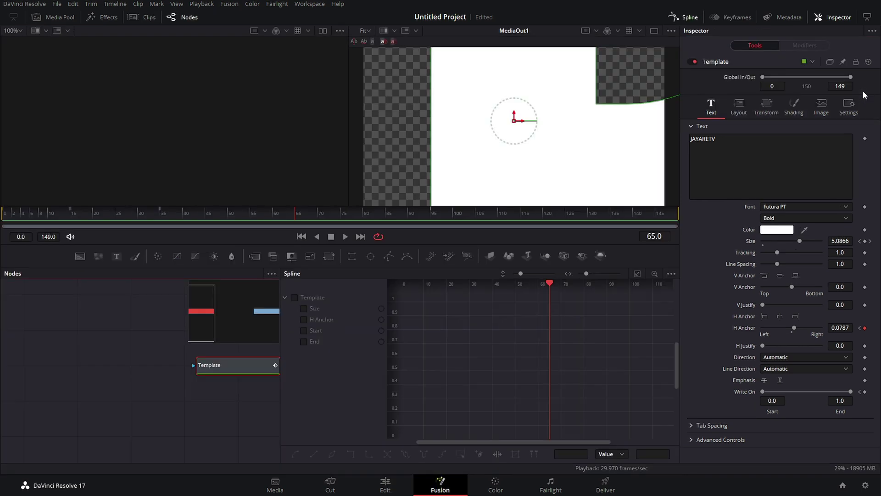
{"action": "left_click", "coordinate": [688, 18]}
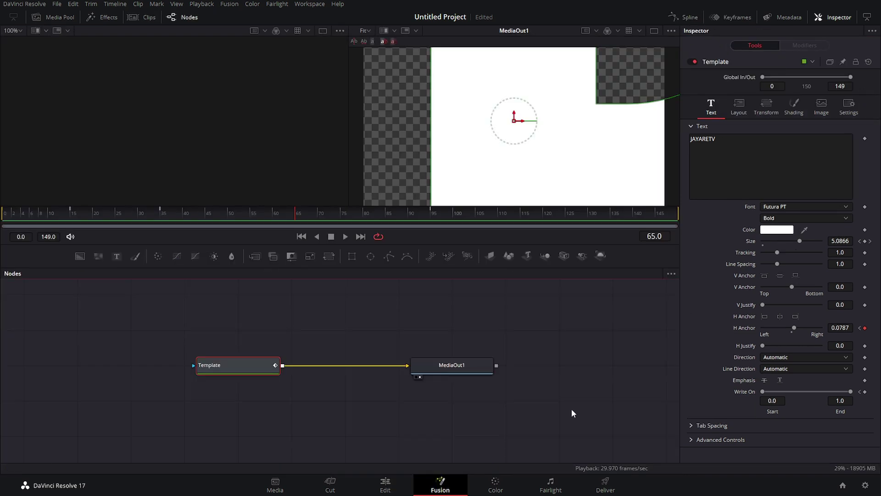
{"action": "left_click_drag", "start_coordinate": [499, 392], "coordinate": [522, 372]}
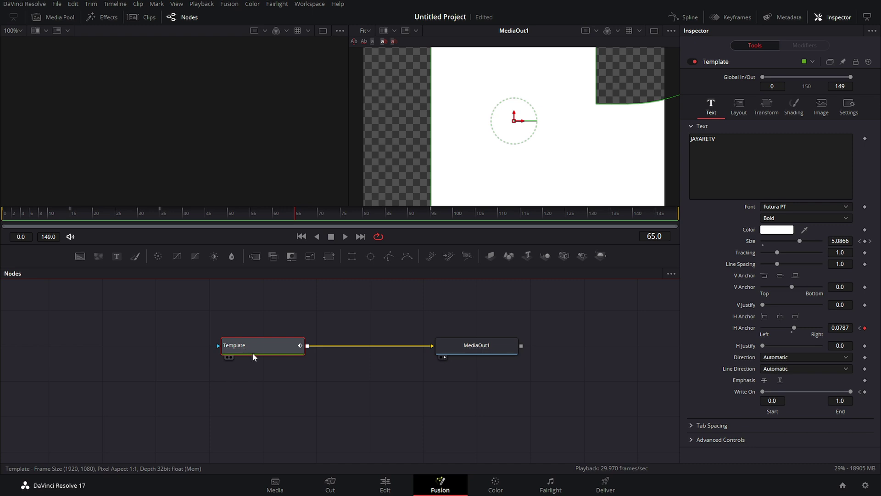
{"action": "left_click", "coordinate": [688, 19]}
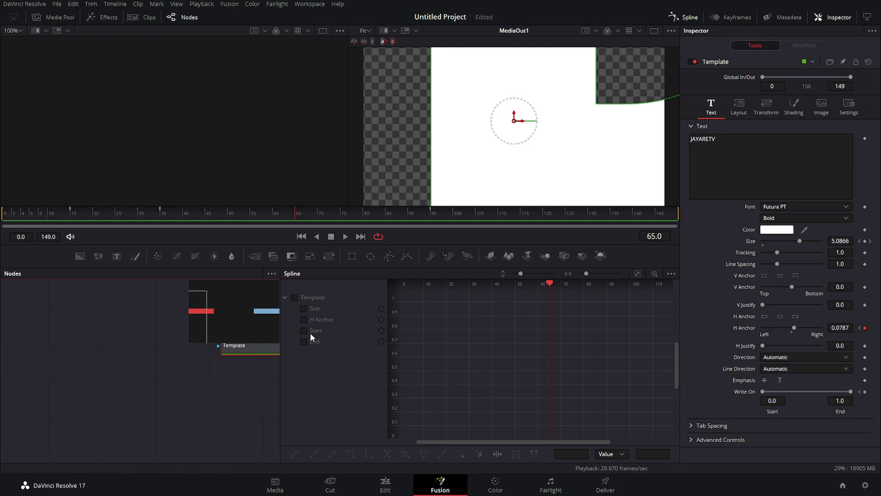
- Isolate the H Anchor curve and ease its frame-65 keyframe (Ease In 61.1, Ease Out 50.0)
{"action": "left_click", "coordinate": [294, 297]}
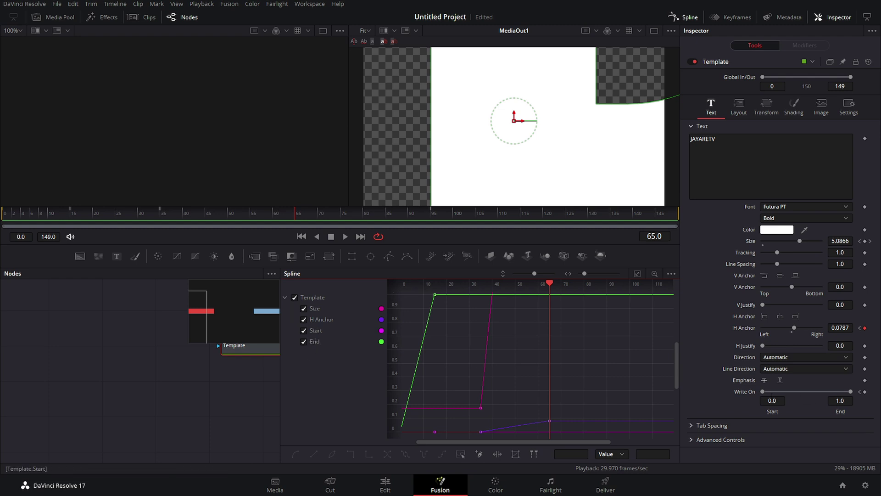
{"action": "left_click", "coordinate": [303, 331]}
{"action": "left_click", "coordinate": [304, 342]}
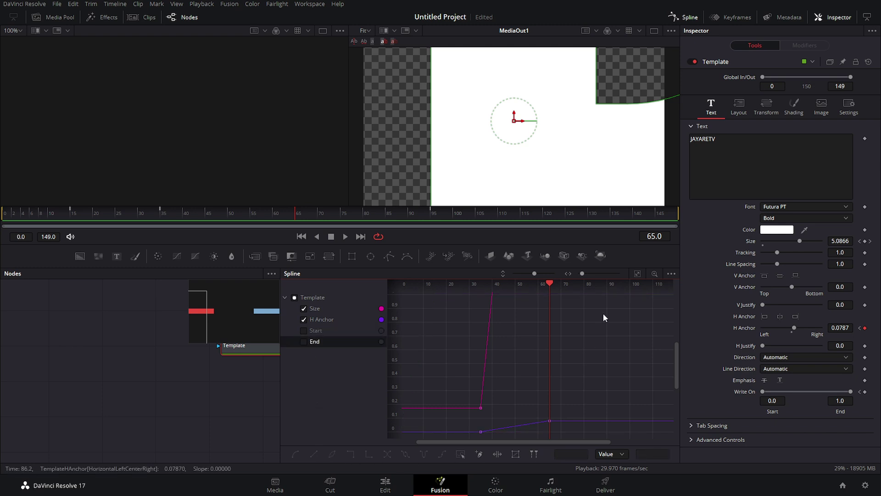
{"action": "left_click", "coordinate": [637, 273]}
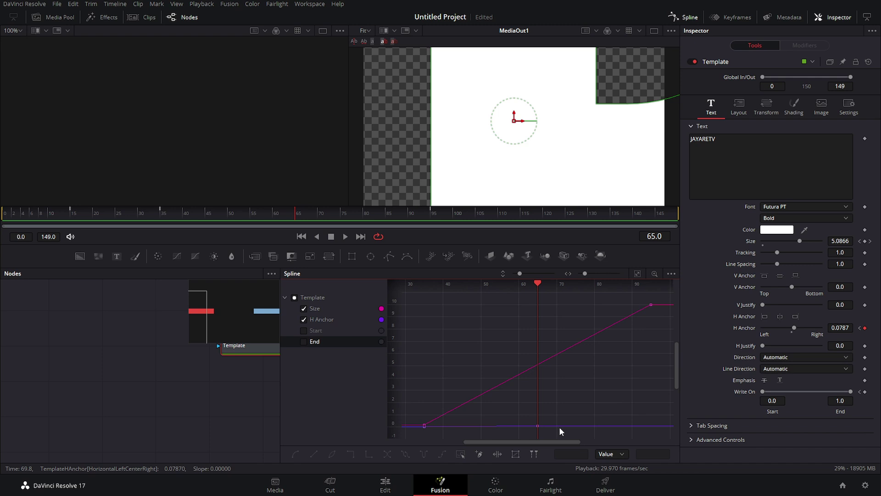
{"action": "left_click", "coordinate": [303, 309]}
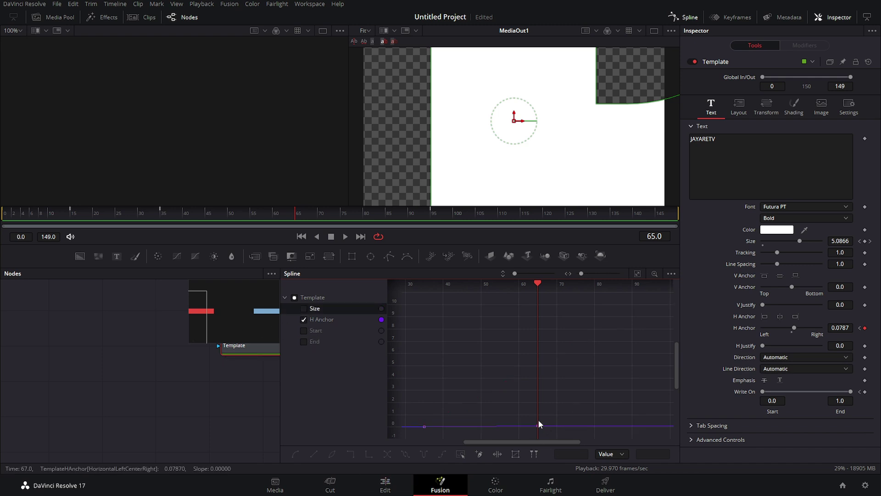
{"action": "left_click_drag", "start_coordinate": [553, 408], "coordinate": [515, 443]}
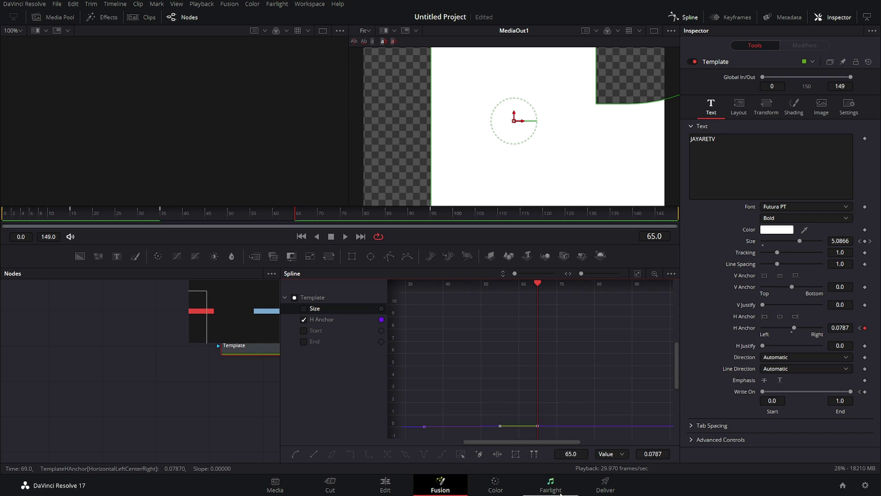
{"action": "key", "text": "t"}
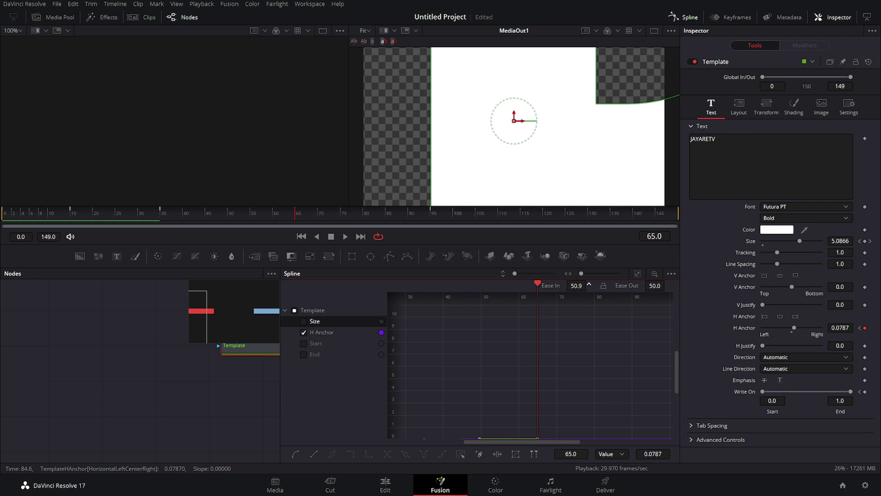
- Preview the scaling title from frame 0, then deselect Template and close the curve graph
{"action": "left_click_drag", "start_coordinate": [176, 212], "coordinate": [5, 212]}
{"action": "key", "text": "space"}
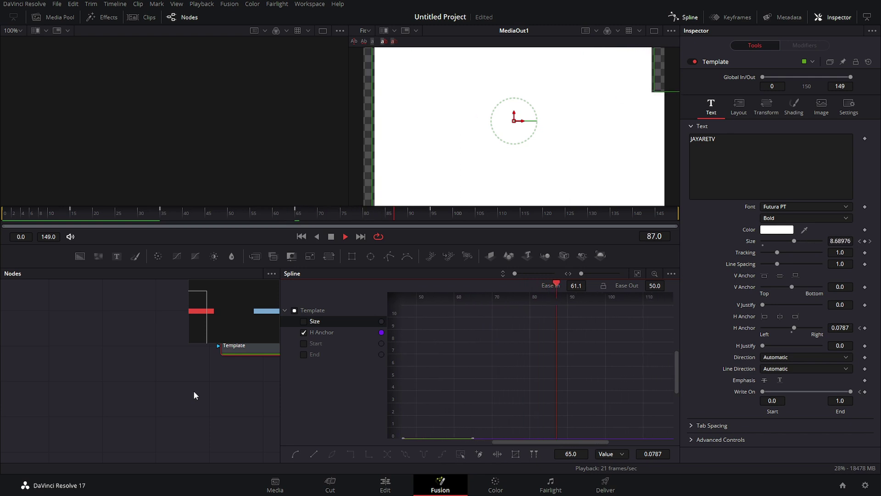
{"action": "left_click", "coordinate": [9, 209]}
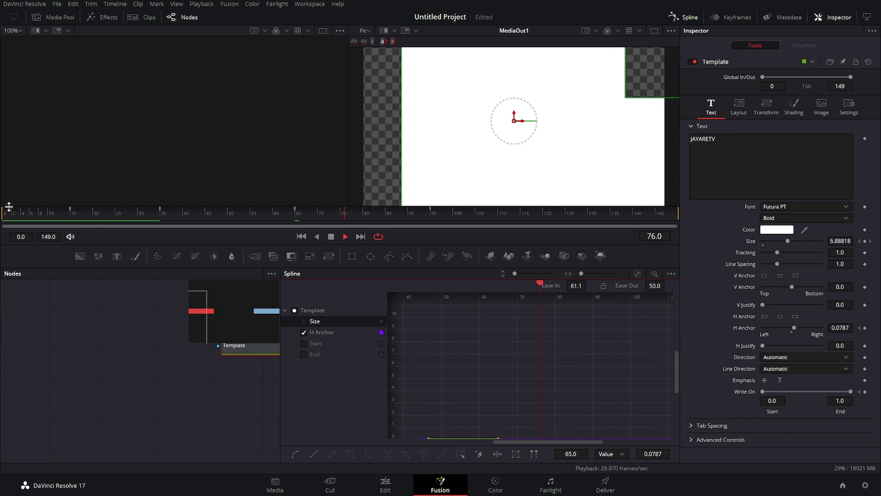
{"action": "key", "text": "space"}
{"action": "left_click", "coordinate": [96, 399]}
{"action": "left_click", "coordinate": [691, 17]}
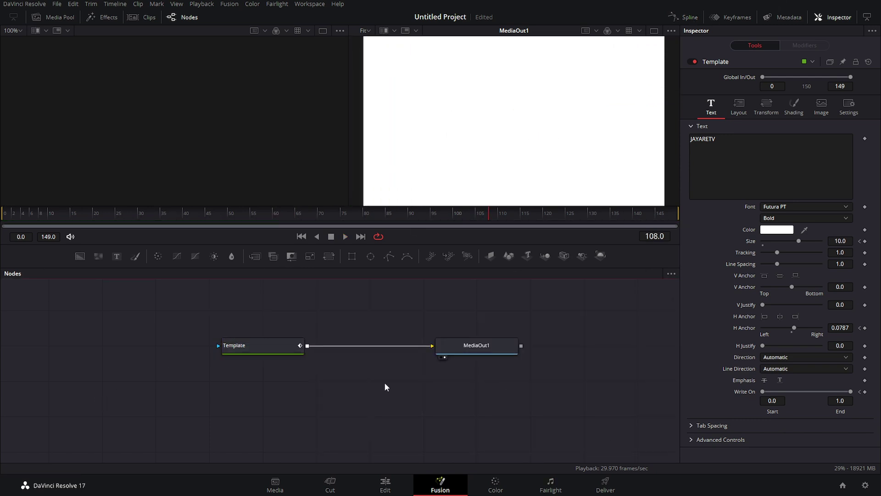
- Back on the Edit page, scrub through the cutout title around 01:00:01:23 and show its Layout settings
{"action": "left_click", "coordinate": [397, 487]}
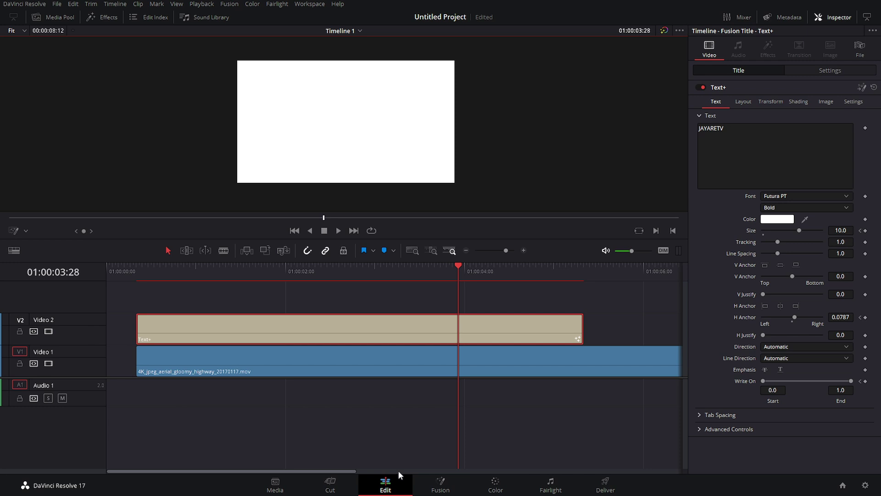
{"action": "left_click_drag", "start_coordinate": [286, 270], "coordinate": [307, 301]}
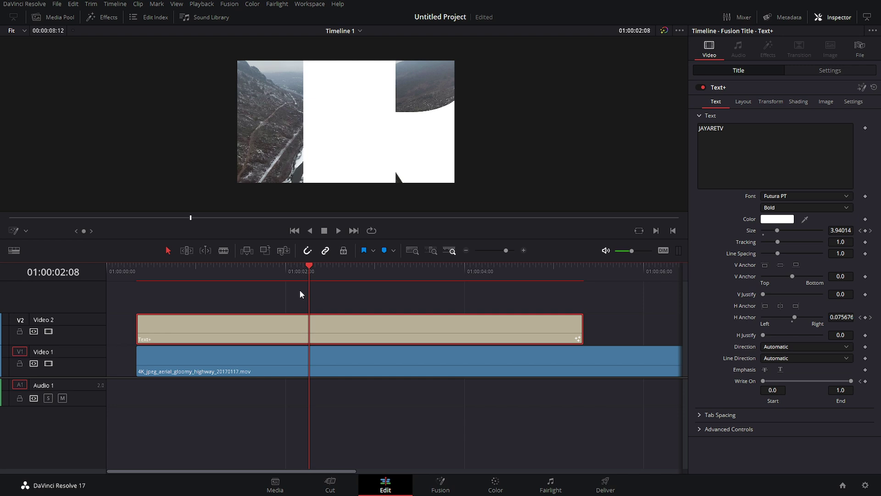
{"action": "left_click_drag", "start_coordinate": [356, 270], "coordinate": [265, 271]}
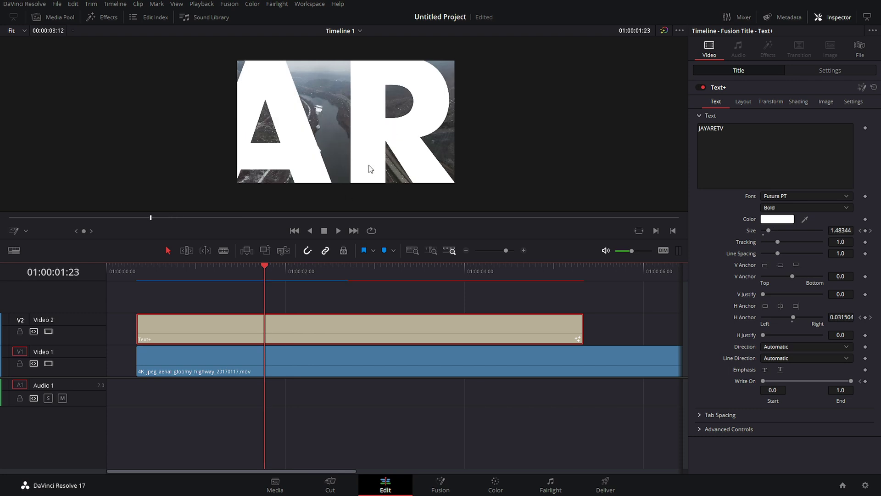
{"action": "left_click_drag", "start_coordinate": [289, 268], "coordinate": [260, 282]}
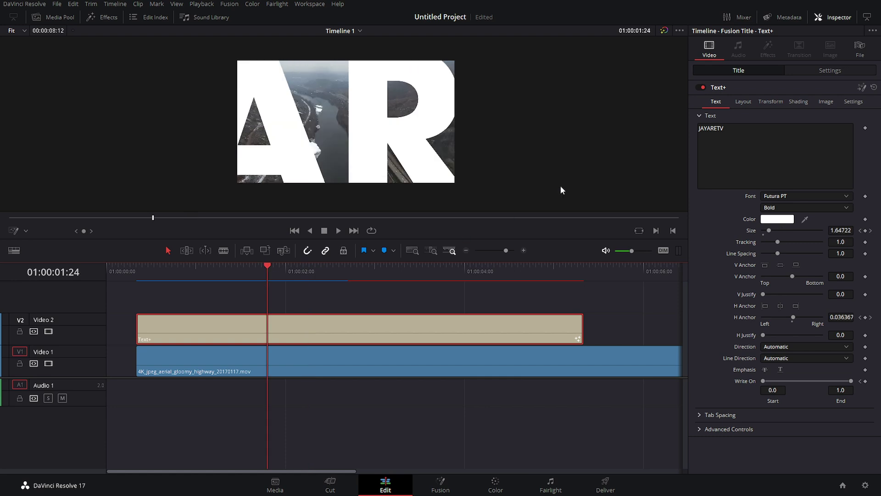
{"action": "left_click", "coordinate": [746, 106]}
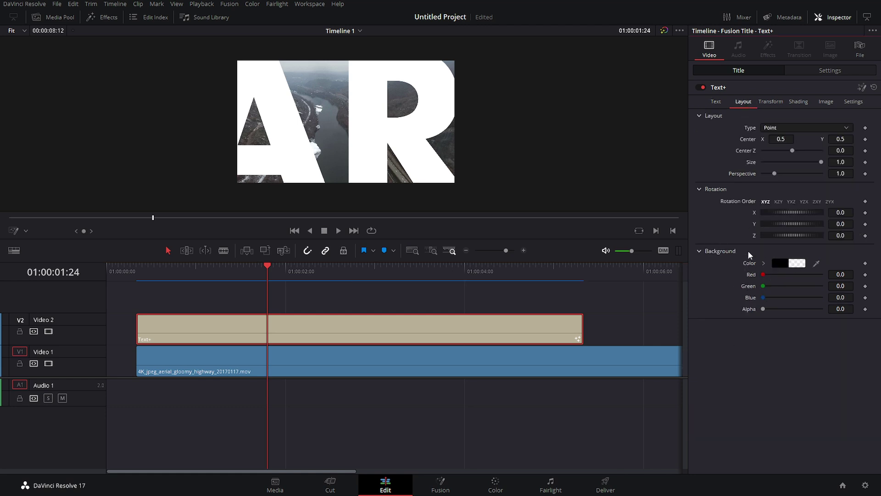
- Set the title background Alpha to 1.0 for solid black, then replay the opening frames
{"action": "left_click_drag", "start_coordinate": [763, 309], "coordinate": [836, 309]}
{"action": "left_click_drag", "start_coordinate": [222, 272], "coordinate": [108, 273]}
{"action": "key", "text": "space"}
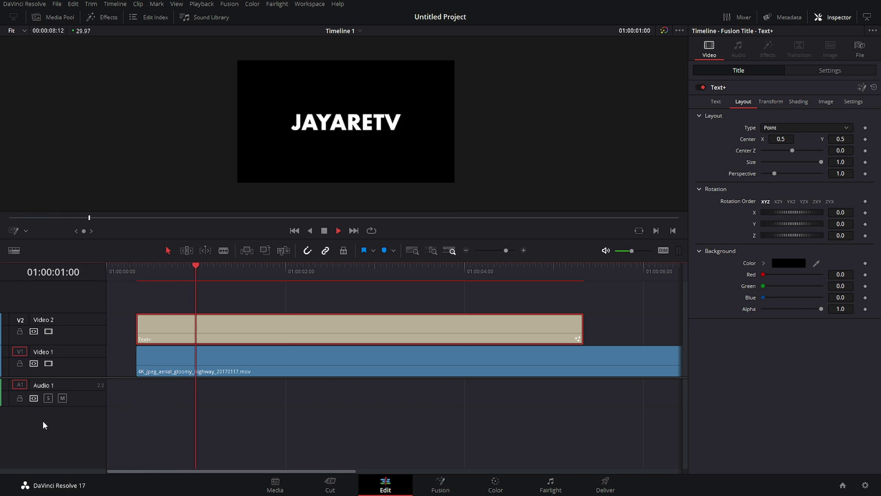
{"action": "left_click_drag", "start_coordinate": [174, 273], "coordinate": [207, 284]}
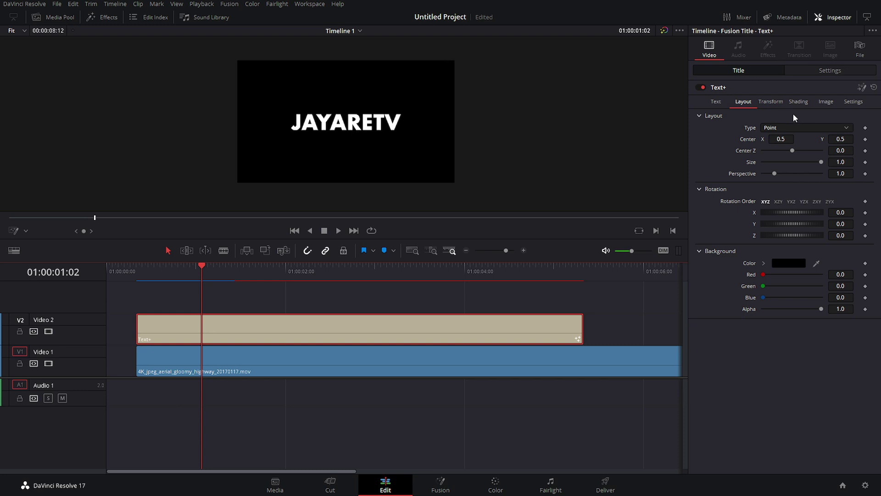
- Try a dark green text colour through the title's colour picker
{"action": "left_click", "coordinate": [799, 102]}
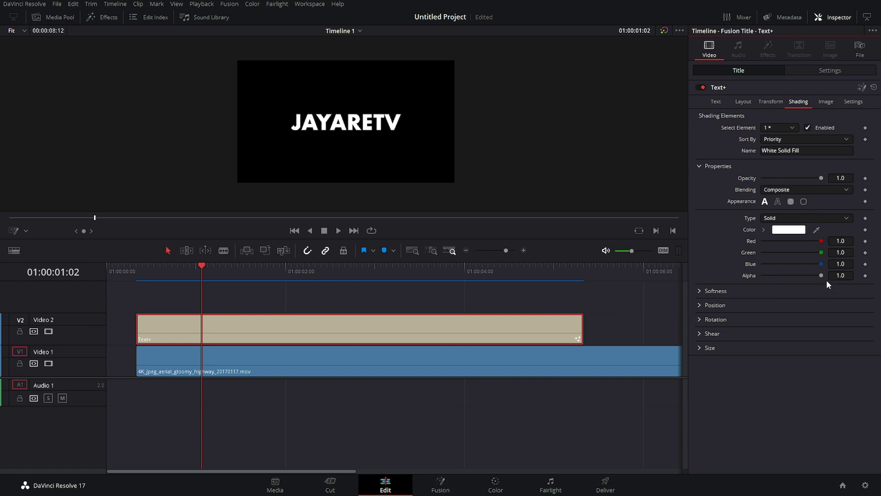
{"action": "left_click", "coordinate": [715, 102]}
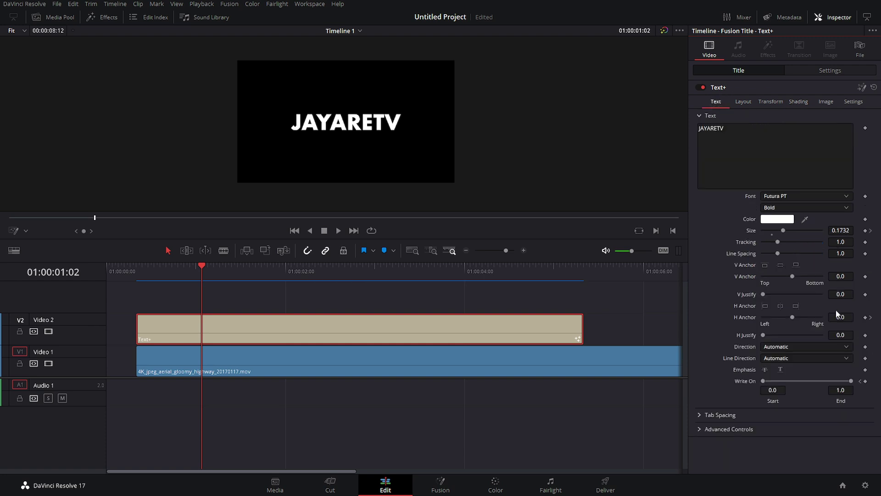
{"action": "left_click", "coordinate": [785, 219]}
{"action": "left_click", "coordinate": [491, 188]}
{"action": "left_click_drag", "start_coordinate": [547, 184], "coordinate": [547, 202]}
{"action": "left_click", "coordinate": [533, 329]}
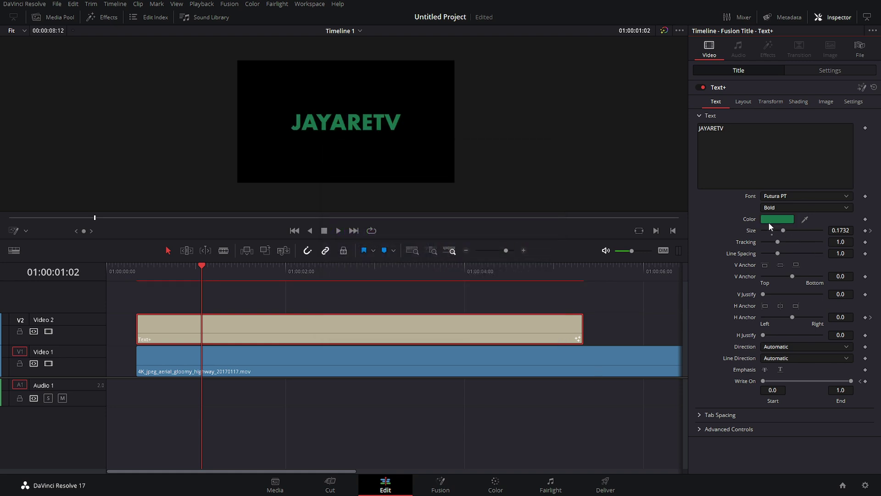
- Set the Shading fill's Red, Green, Blue and Alpha all to 0, and save the project
{"action": "left_click", "coordinate": [798, 102]}
{"action": "left_click", "coordinate": [798, 101]}
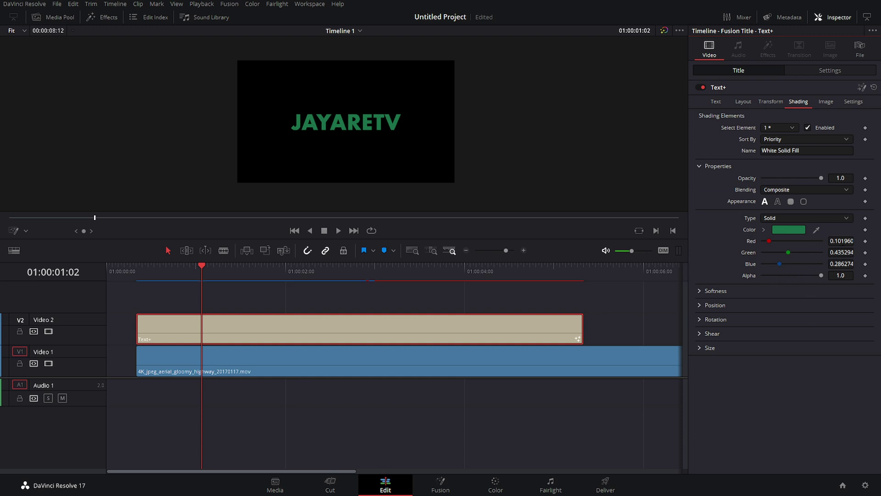
{"action": "left_click", "coordinate": [841, 241]}
{"action": "type", "text": "0"}
{"action": "key", "text": "Tab"}
{"action": "type", "text": "0"}
{"action": "key", "text": "Tab"}
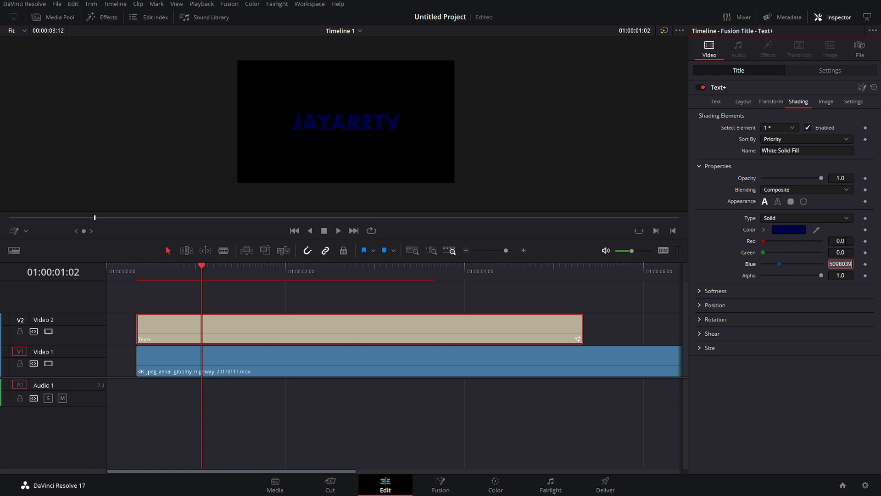
{"action": "type", "text": "0"}
{"action": "key", "text": "Tab"}
{"action": "type", "text": "0"}
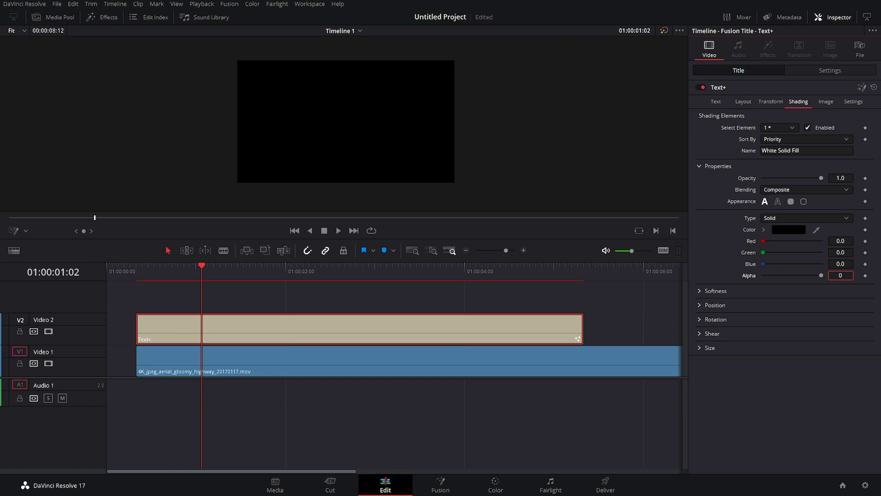
{"action": "key", "text": "Return"}
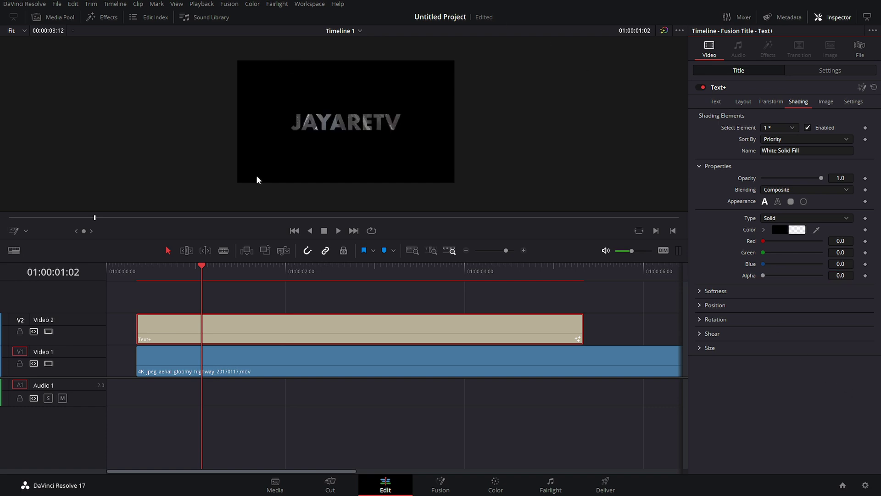
{"action": "key", "text": "ctrl+s"}
- Play back and scrub through the cutout reveal from the timeline start
{"action": "left_click_drag", "start_coordinate": [152, 272], "coordinate": [107, 290]}
{"action": "key", "text": "space"}
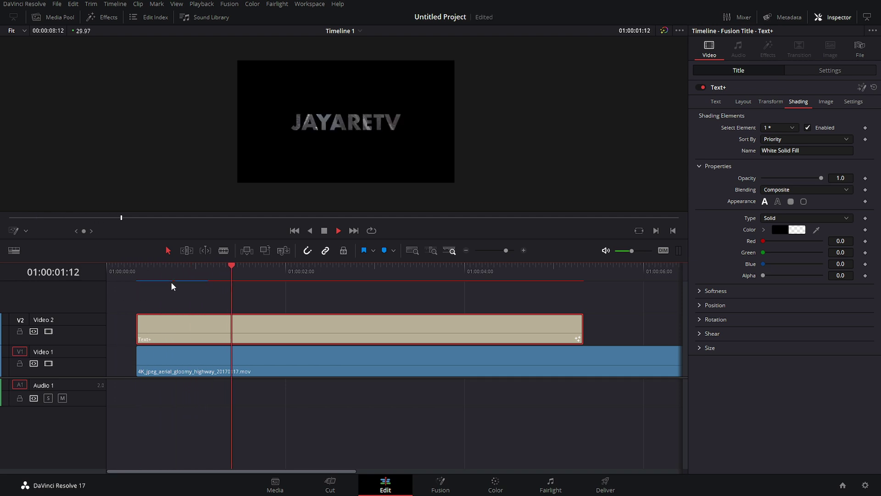
{"action": "left_click", "coordinate": [336, 272]}
{"action": "left_click_drag", "start_coordinate": [337, 272], "coordinate": [262, 271]}
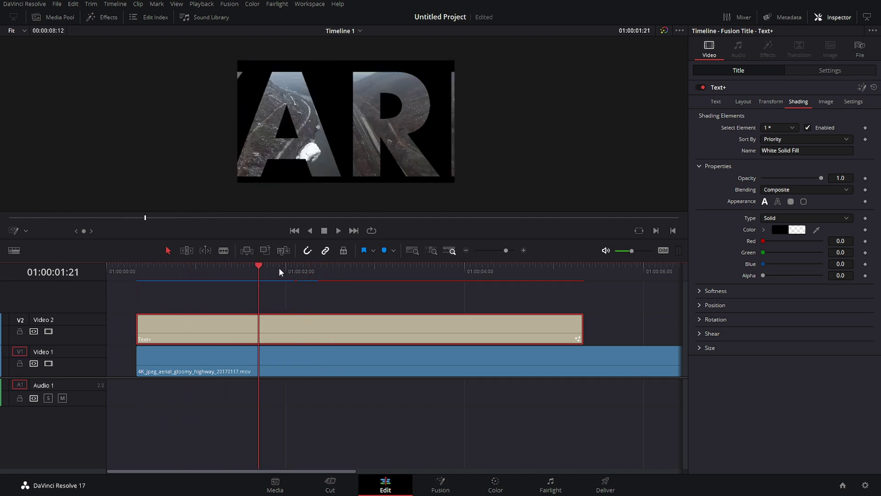
{"action": "key", "text": "space"}
{"action": "key", "text": "space"}
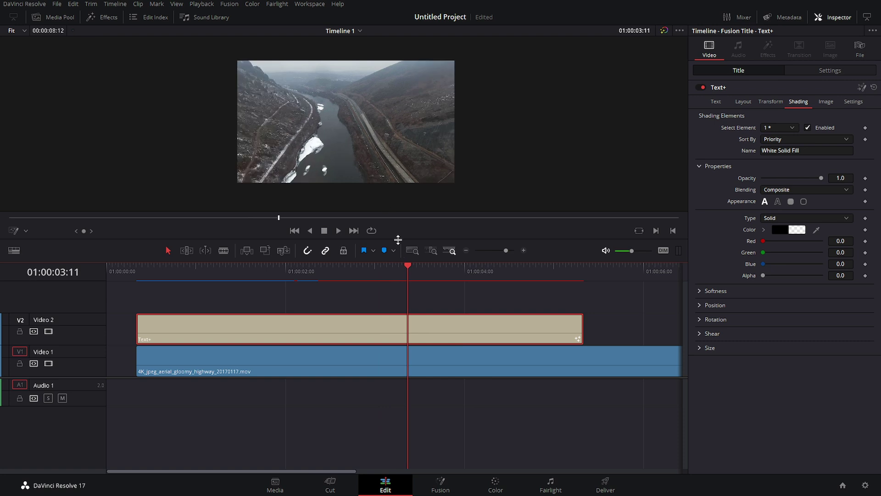
{"action": "left_click_drag", "start_coordinate": [391, 269], "coordinate": [453, 280]}
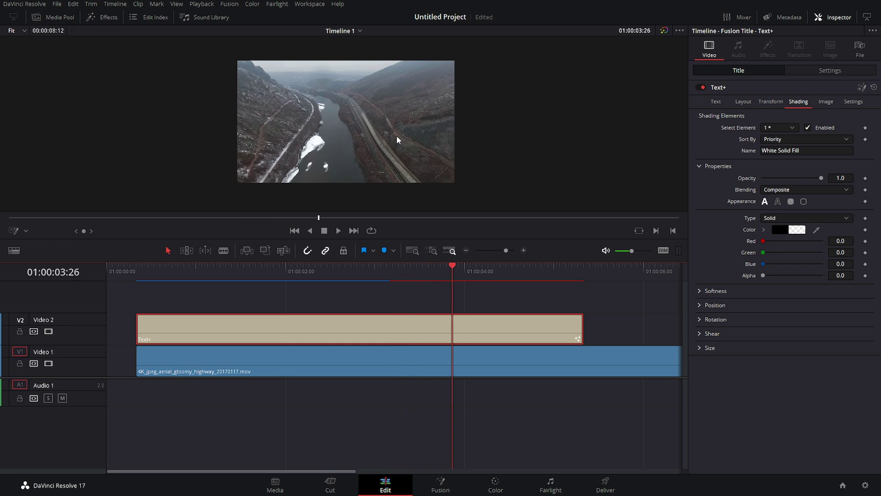
- Trim the Text+ clip's end so it finishes at 01:00:03:26, then scrub to review
{"action": "left_click_drag", "start_coordinate": [582, 329], "coordinate": [411, 326]}
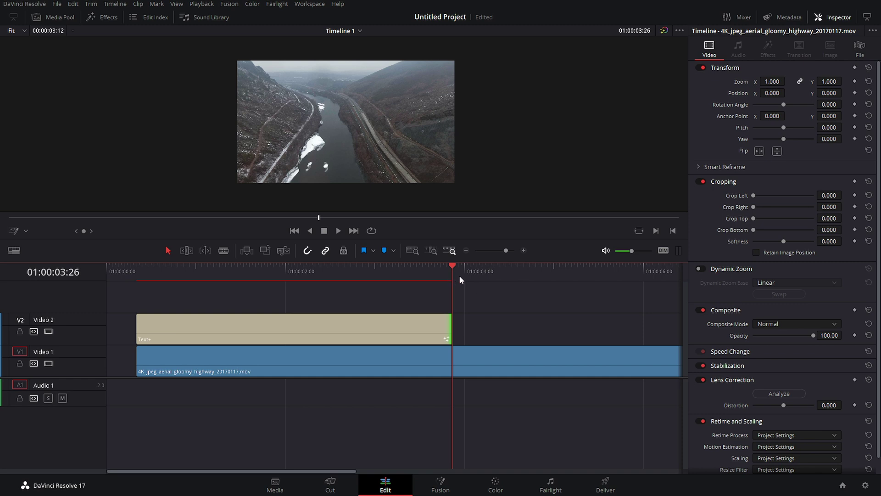
{"action": "left_click_drag", "start_coordinate": [461, 279], "coordinate": [98, 291]}
{"action": "left_click", "coordinate": [150, 275]}
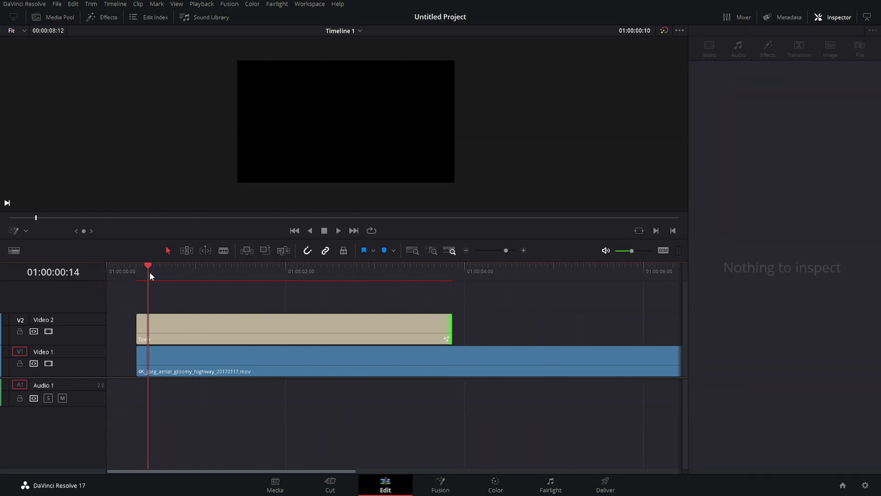
{"action": "left_click_drag", "start_coordinate": [149, 272], "coordinate": [194, 289]}
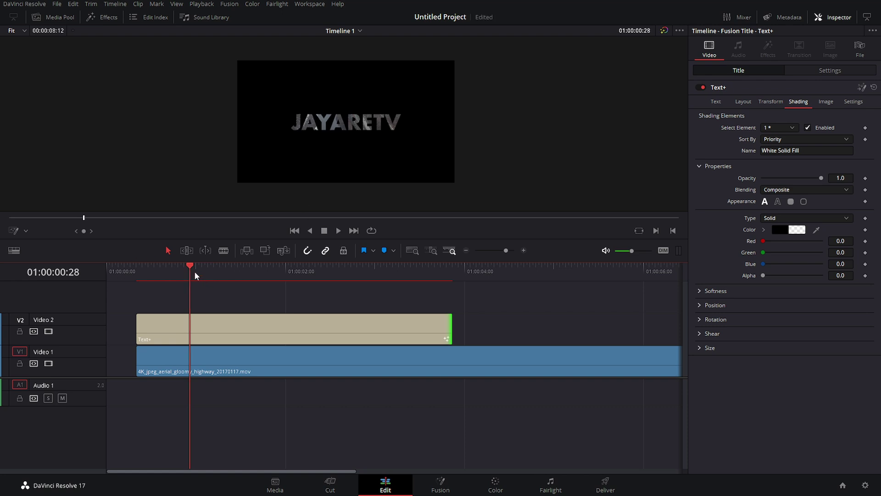
{"action": "left_click_drag", "start_coordinate": [195, 271], "coordinate": [284, 329]}
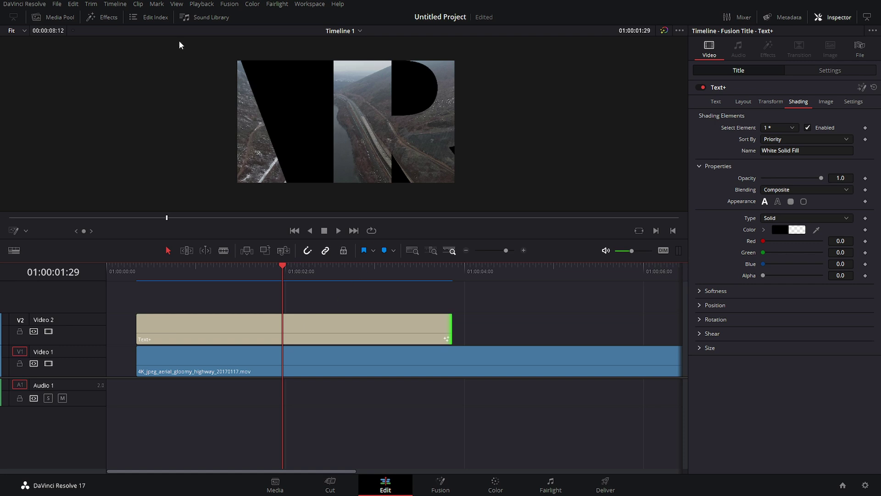
{"action": "left_click", "coordinate": [207, 21]}
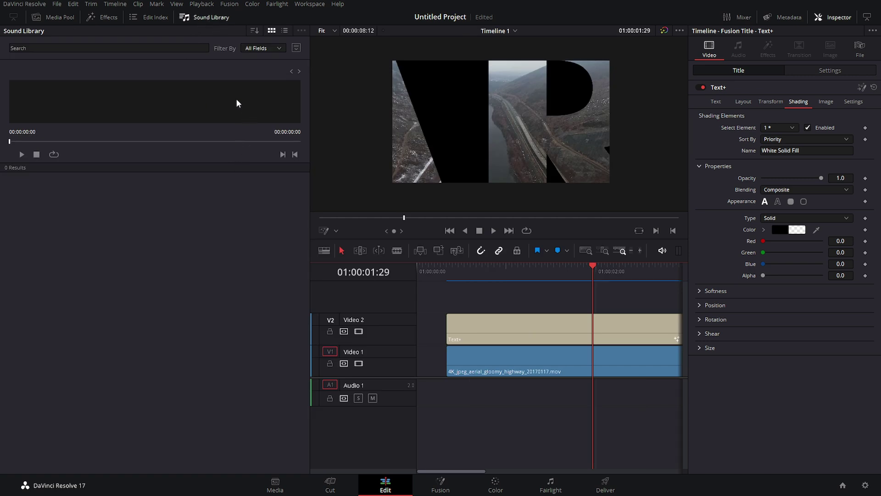
- Keep the Fairlight Sound Library as the search source in Sound Library
{"action": "left_click", "coordinate": [180, 47]}
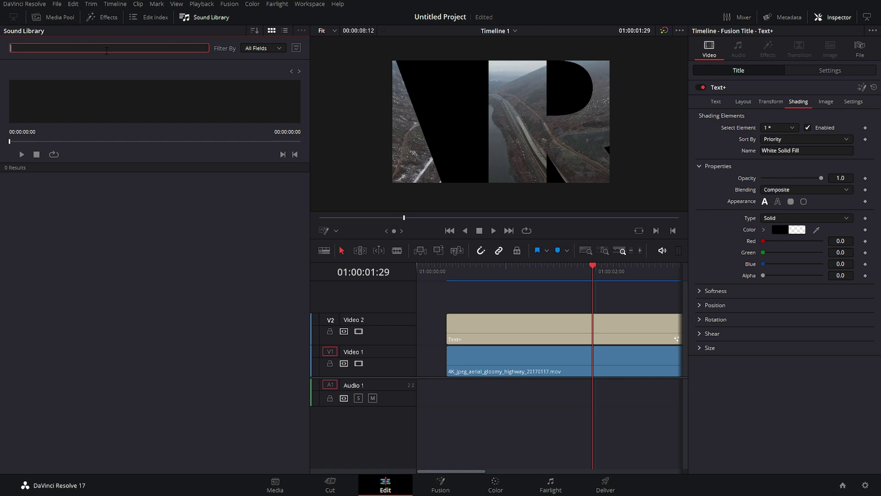
{"action": "left_click", "coordinate": [295, 49]}
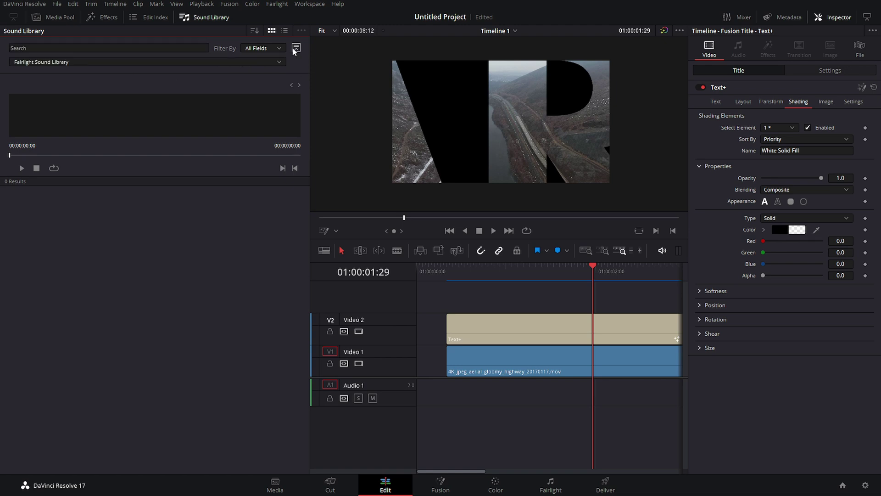
{"action": "left_click", "coordinate": [214, 61]}
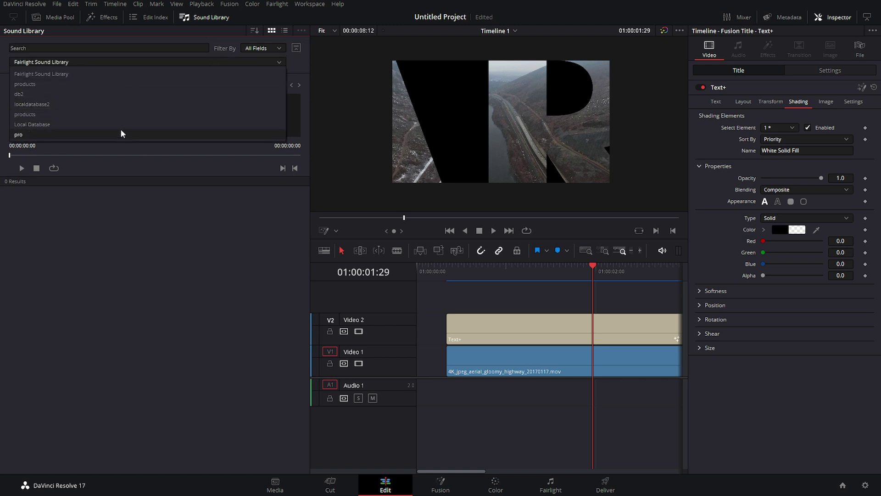
{"action": "left_click", "coordinate": [51, 74]}
{"action": "left_click", "coordinate": [290, 49]}
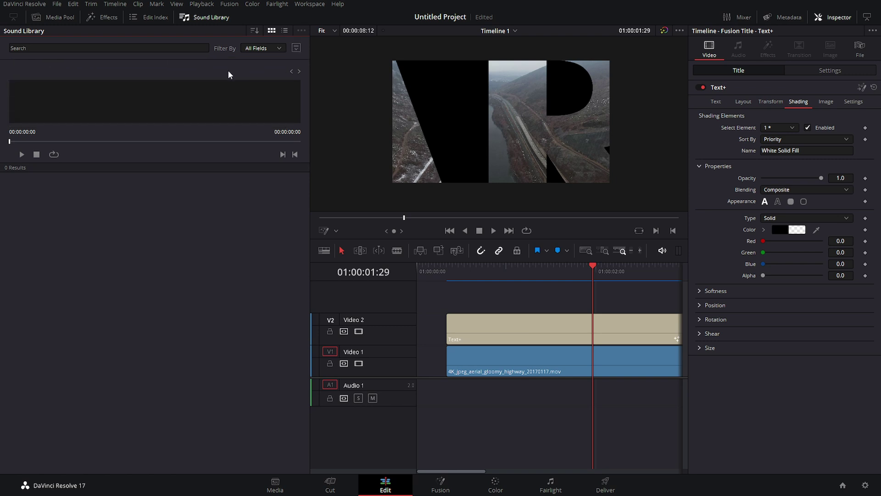
{"action": "left_click", "coordinate": [158, 48]}
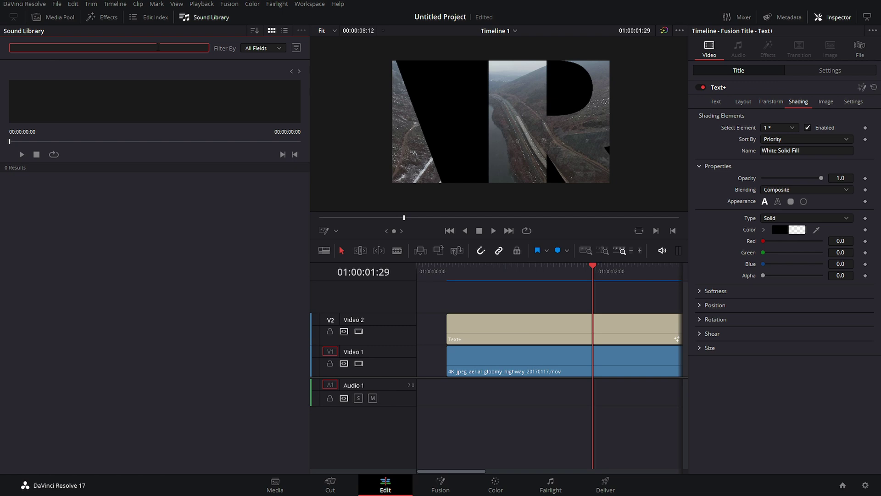
- Search 'low whoosh', preview Low Whoosh x2 and place it on Audio 1
{"action": "type", "text": "low"}
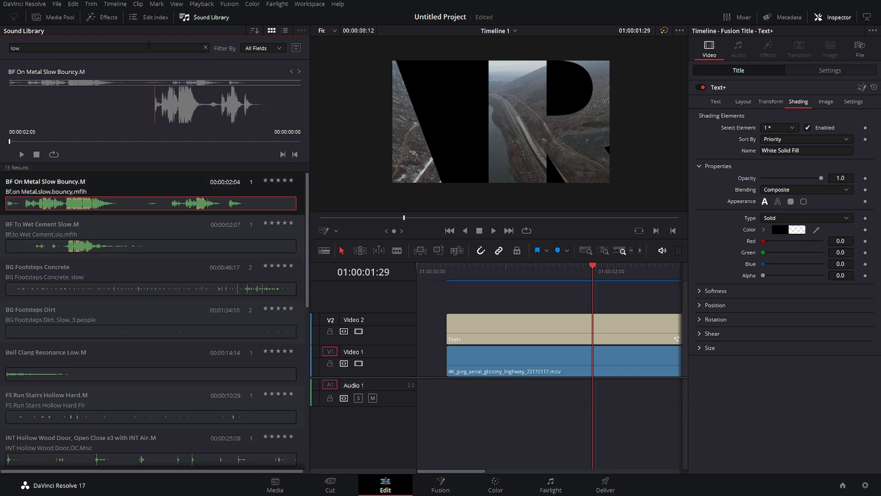
{"action": "left_click", "coordinate": [141, 48]}
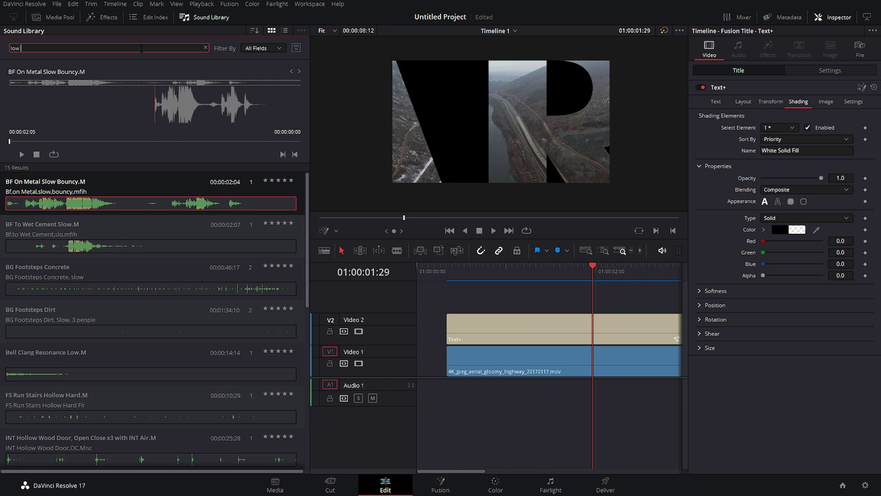
{"action": "type", "text": "whoosh"}
{"action": "key", "text": "Return"}
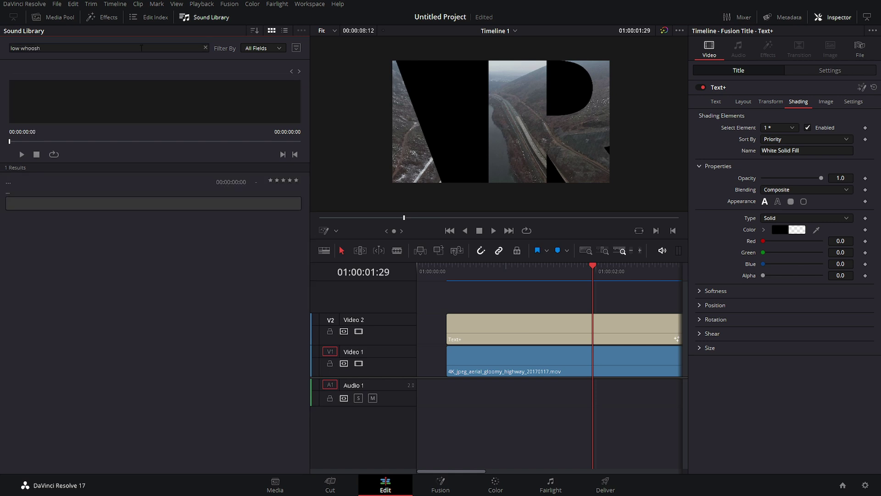
{"action": "left_click", "coordinate": [128, 203]}
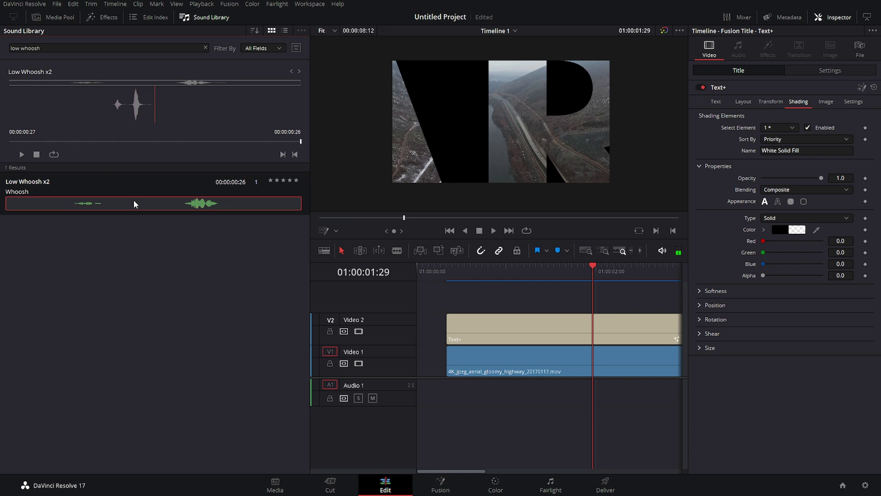
{"action": "left_click_drag", "start_coordinate": [140, 202], "coordinate": [572, 405]}
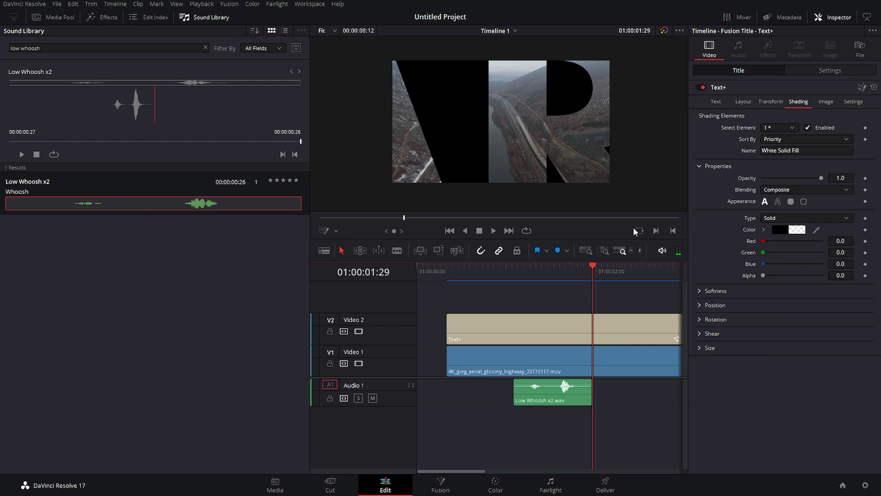
- Change the whoosh clip's speed to 70%
{"action": "right_click", "coordinate": [566, 392]}
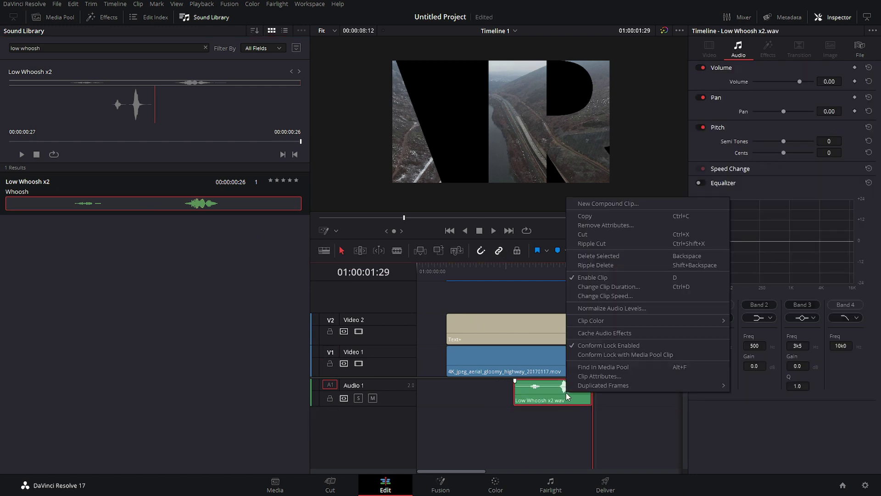
{"action": "left_click", "coordinate": [605, 296]}
{"action": "left_click", "coordinate": [545, 262]}
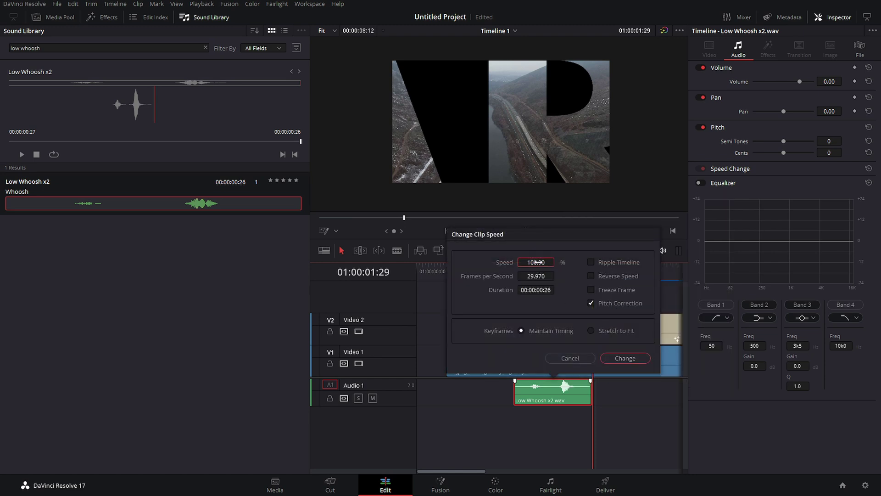
{"action": "type", "text": "70"}
{"action": "key", "text": "Return"}
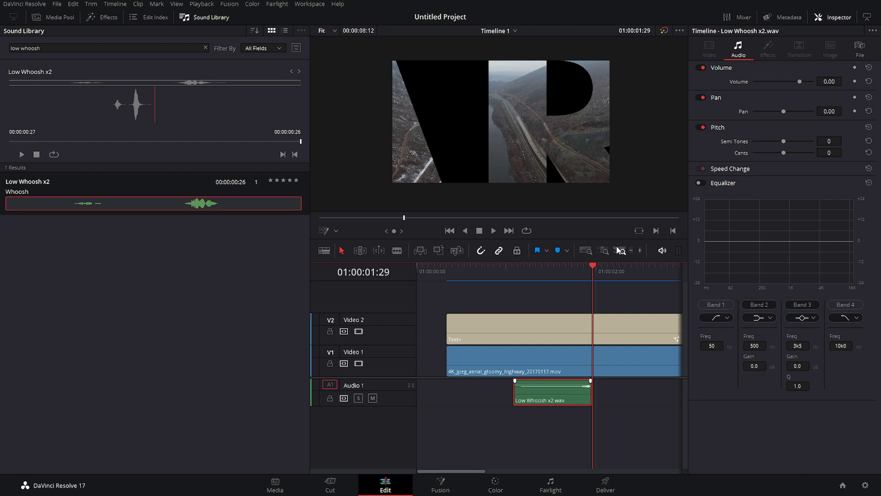
- Extend the slowed whoosh to full length, trim its head and slide it 14 frames earlier
{"action": "left_click_drag", "start_coordinate": [281, 392], "coordinate": [518, 393]}
{"action": "left_click_drag", "start_coordinate": [404, 400], "coordinate": [308, 402]}
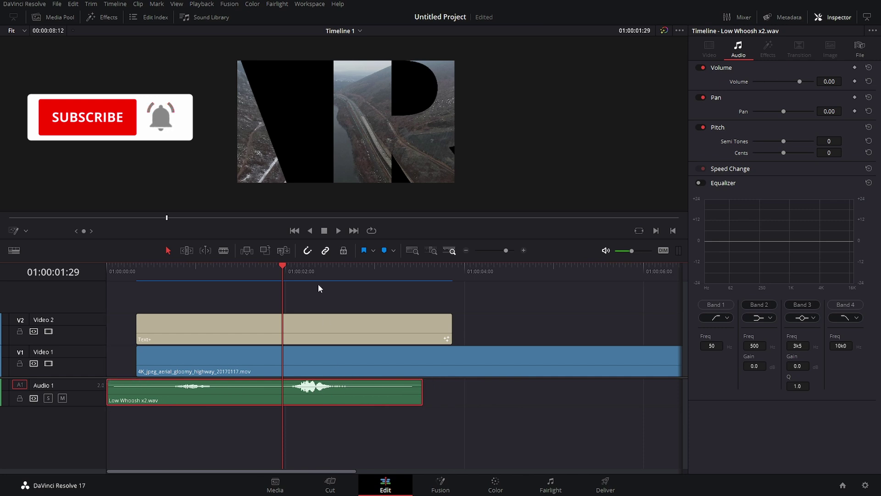
{"action": "left_click_drag", "start_coordinate": [281, 268], "coordinate": [251, 277]}
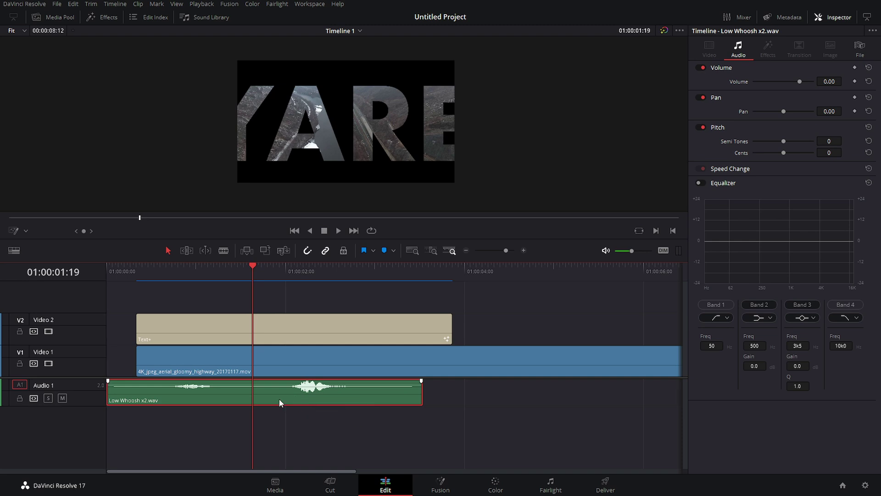
{"action": "left_click", "coordinate": [137, 393]}
{"action": "left_click_drag", "start_coordinate": [137, 394], "coordinate": [268, 393]}
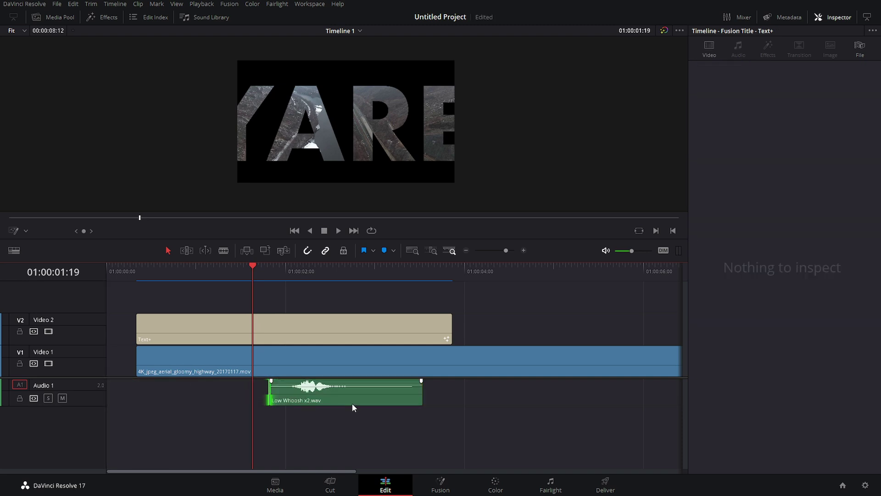
{"action": "left_click_drag", "start_coordinate": [352, 403], "coordinate": [313, 401]}
- Play back the reveal and nudge the whoosh slightly later to match it
{"action": "left_click", "coordinate": [235, 276]}
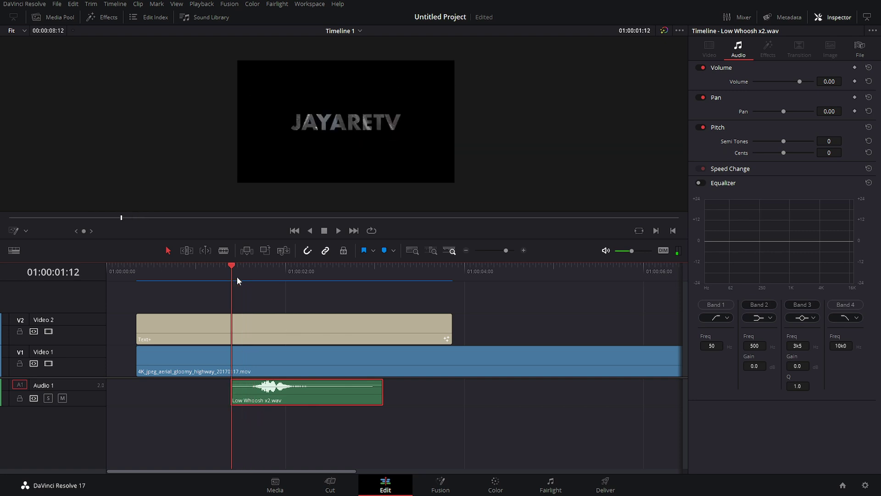
{"action": "key", "text": "space"}
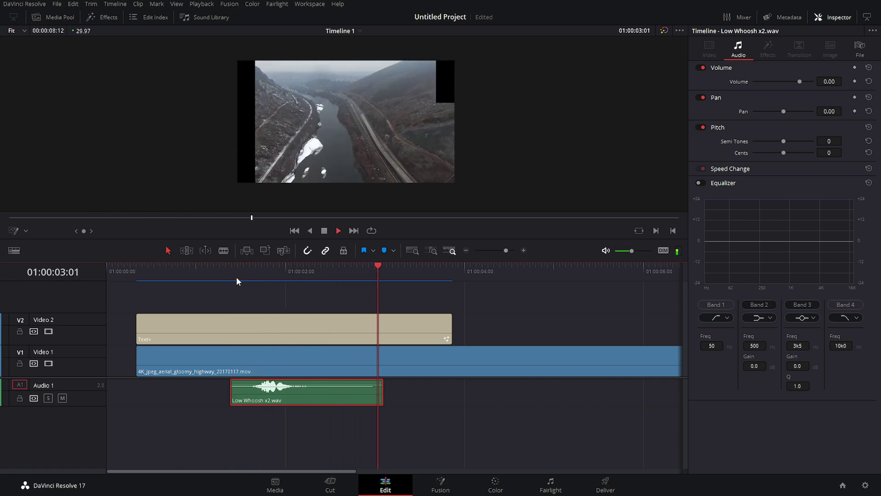
{"action": "key", "text": "space"}
{"action": "left_click_drag", "start_coordinate": [284, 401], "coordinate": [293, 396]}
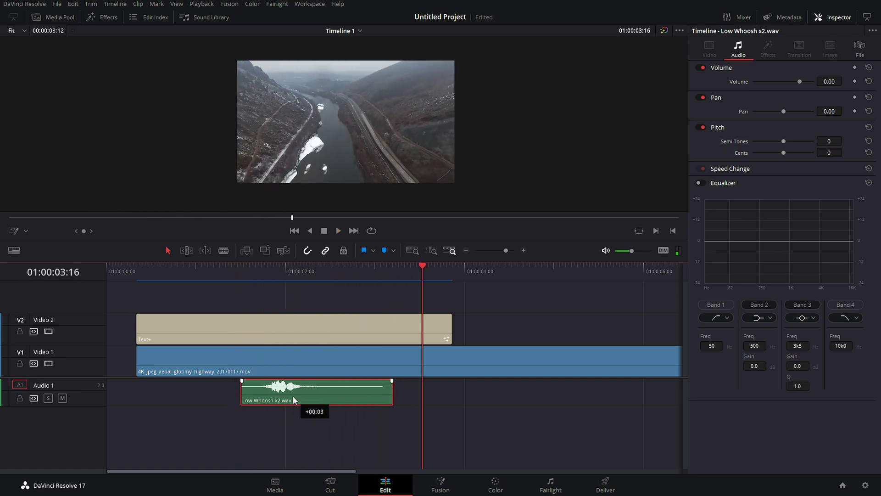
{"action": "left_click", "coordinate": [237, 271]}
{"action": "key", "text": "space"}
{"action": "key", "text": "space"}
- Lower the Low Whoosh x2 clip's pitch to -13 semitones
{"action": "left_click", "coordinate": [312, 332]}
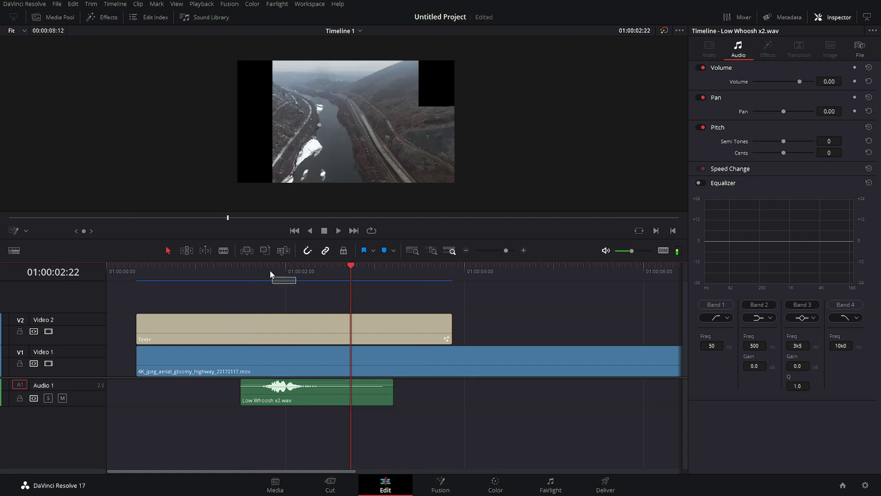
{"action": "left_click", "coordinate": [270, 271]}
{"action": "left_click", "coordinate": [315, 400]}
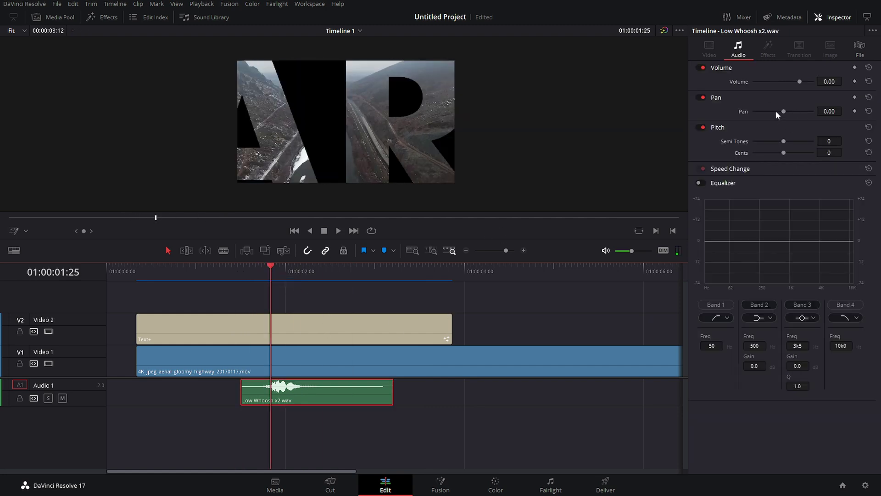
{"action": "left_click_drag", "start_coordinate": [784, 144], "coordinate": [767, 143]}
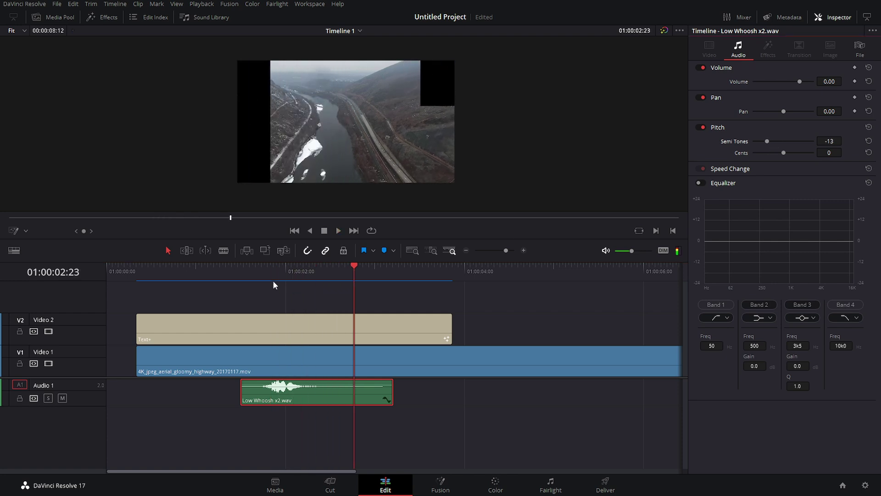
- Replay and scrub the reveal from around 01:00:01:12 to hear the deeper whoosh
{"action": "left_click", "coordinate": [213, 274]}
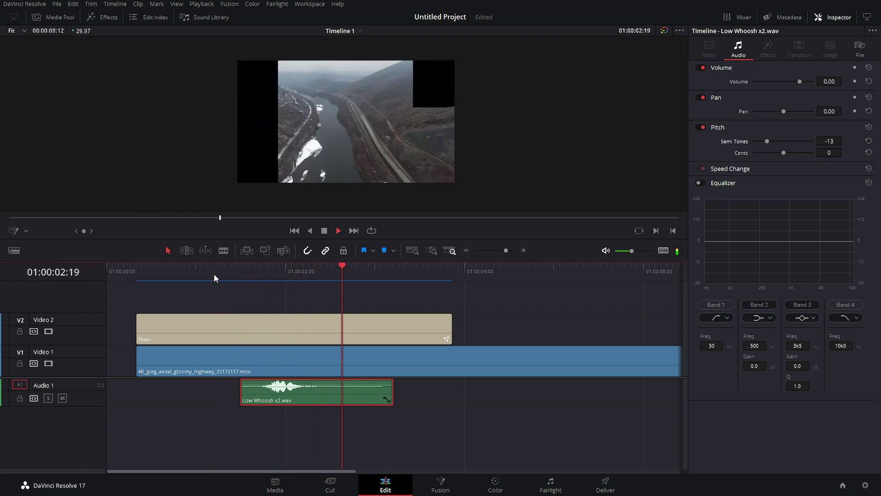
{"action": "left_click", "coordinate": [265, 272]}
{"action": "key", "text": "space"}
{"action": "left_click", "coordinate": [232, 274]}
{"action": "key", "text": "space"}
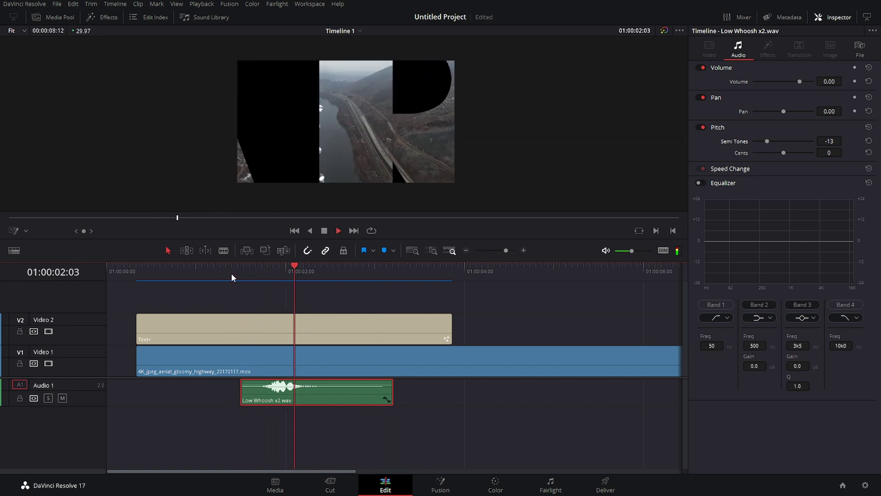
{"action": "left_click_drag", "start_coordinate": [337, 278], "coordinate": [237, 290]}
{"action": "key", "text": "space"}
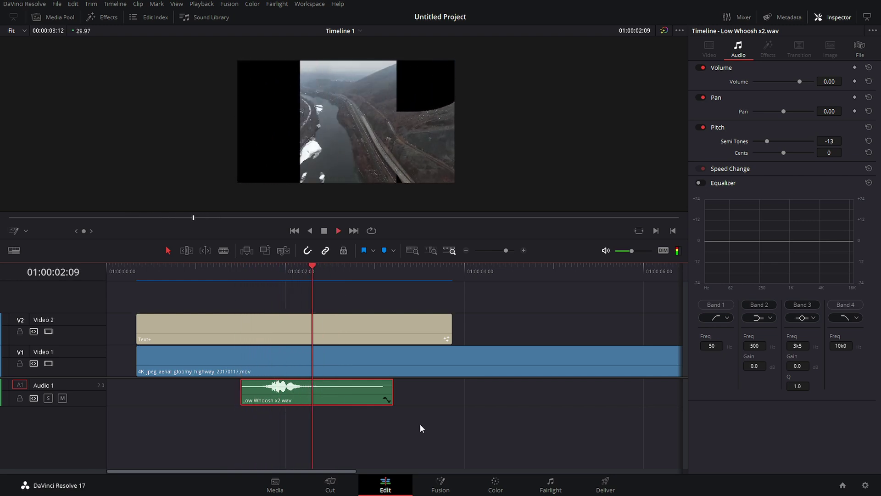
{"action": "key", "text": "space"}
{"action": "left_click", "coordinate": [230, 274]}
{"action": "key", "text": "space"}
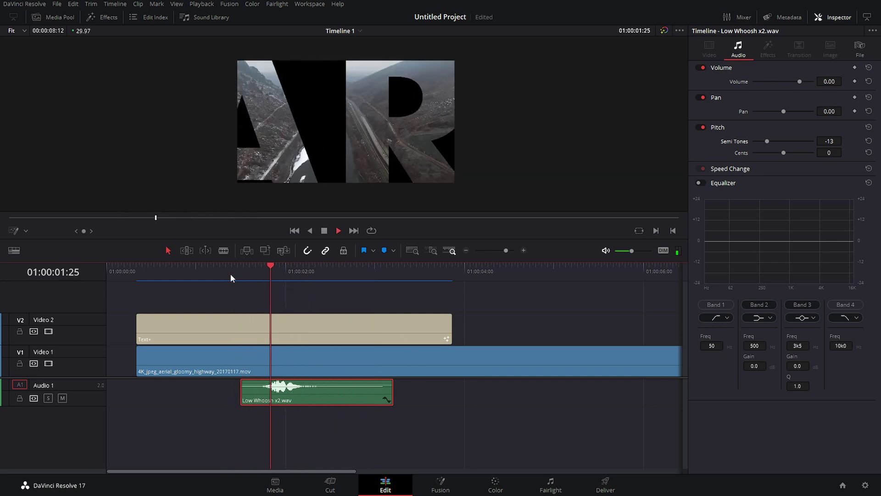
- Dismiss the whoosh clip's options and replay the reveal from 01:00:01:13
{"action": "key", "text": "space"}
{"action": "right_click", "coordinate": [321, 393]}
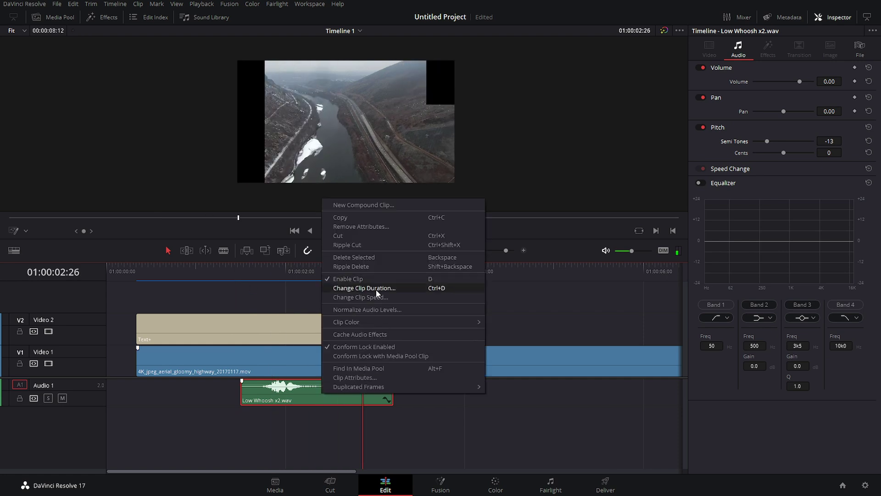
{"action": "key", "text": "Escape"}
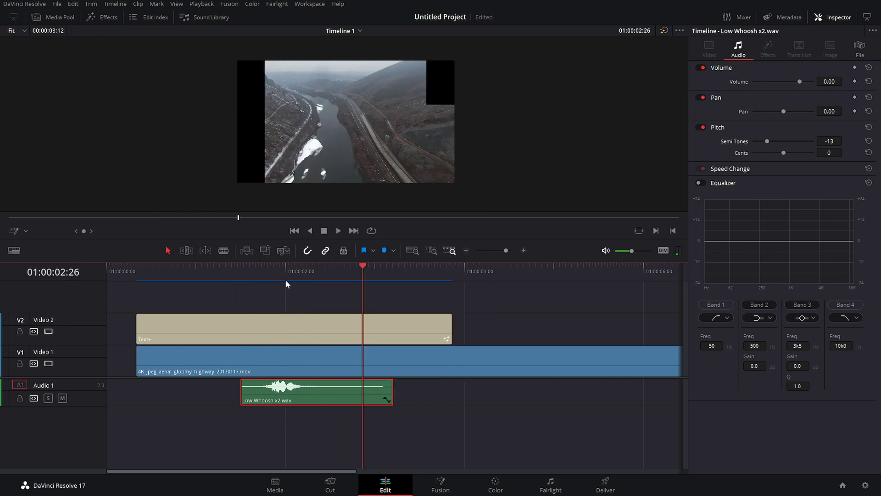
{"action": "left_click", "coordinate": [242, 275]}
{"action": "key", "text": "space"}
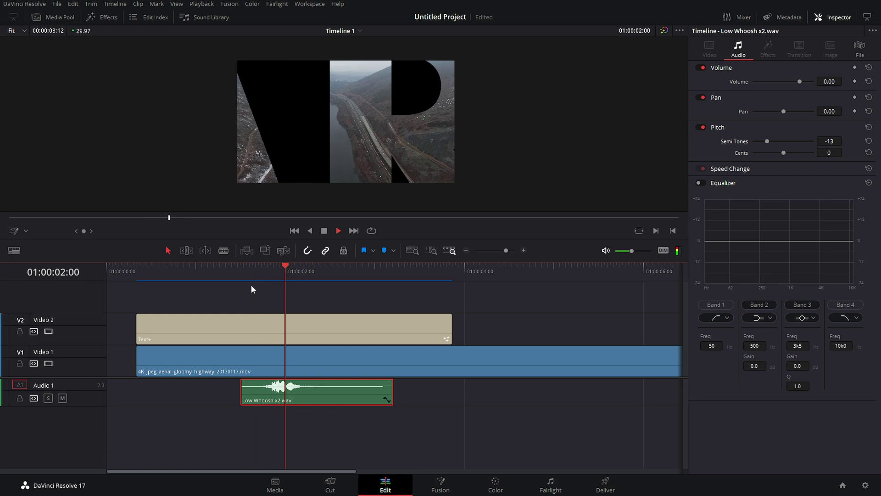
{"action": "key", "text": "space"}
- Open Change Clip Speed for the whoosh, cancel without changes, and replay
{"action": "right_click", "coordinate": [320, 381]}
{"action": "left_click", "coordinate": [390, 295]}
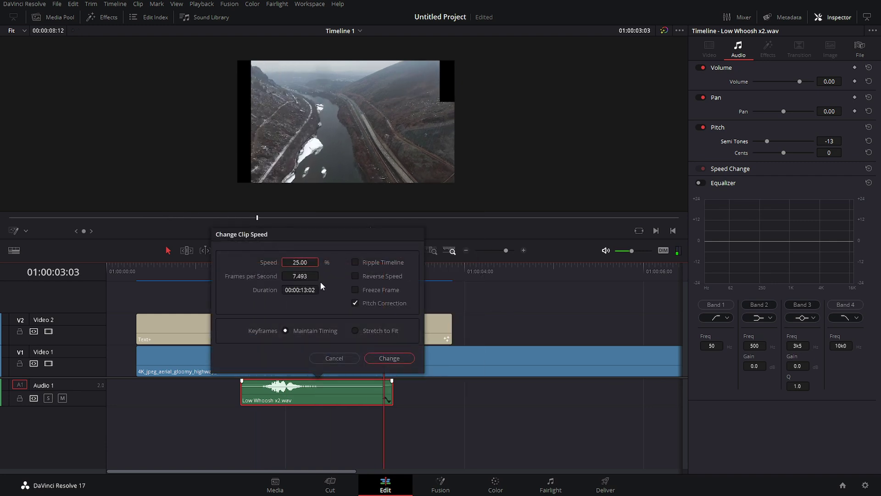
{"action": "double_click", "coordinate": [301, 262]}
{"action": "type", "text": "1"}
{"action": "key", "text": "Escape"}
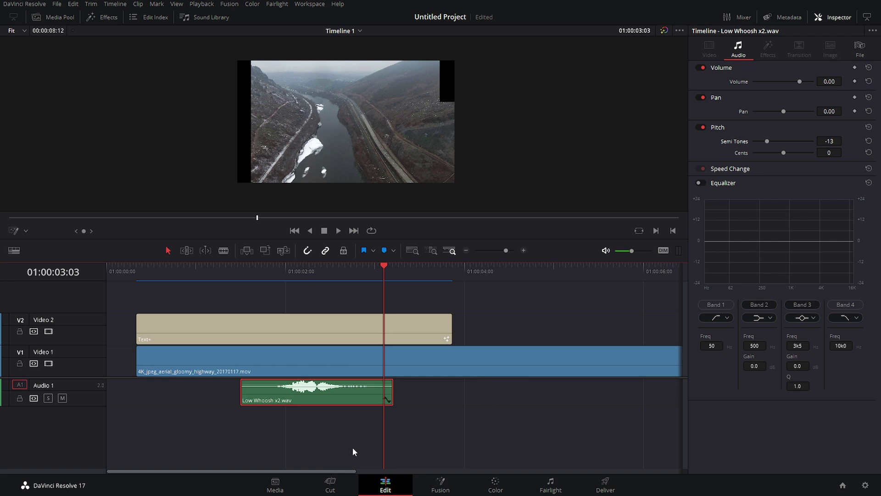
{"action": "left_click", "coordinate": [239, 269]}
{"action": "key", "text": "space"}
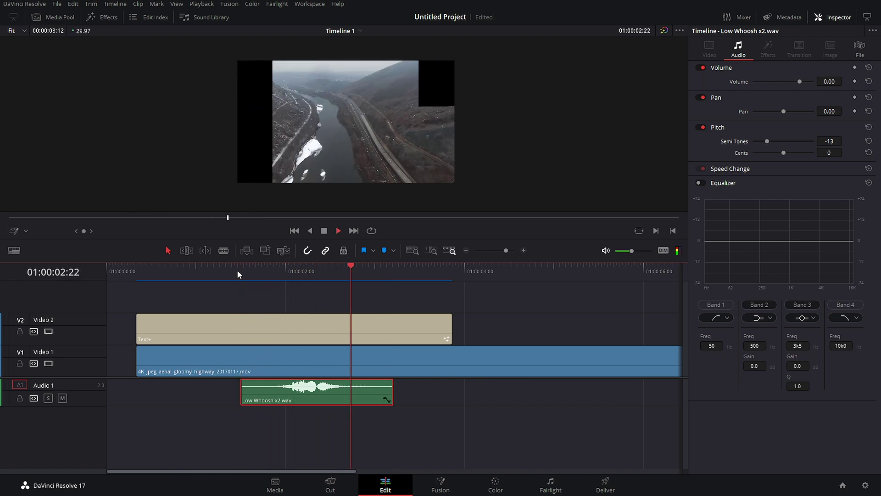
- Move the whoosh clip 5 frames earlier to hit where AR fills the view, and replay
{"action": "mouse_move", "coordinate": [249, 277]}
{"action": "left_mouse_down"}
{"action": "mouse_move", "coordinate": [303, 275]}
{"action": "mouse_move", "coordinate": [245, 270]}
{"action": "mouse_move", "coordinate": [263, 271]}
{"action": "left_mouse_up"}
{"action": "left_click_drag", "start_coordinate": [334, 395], "coordinate": [321, 392]}
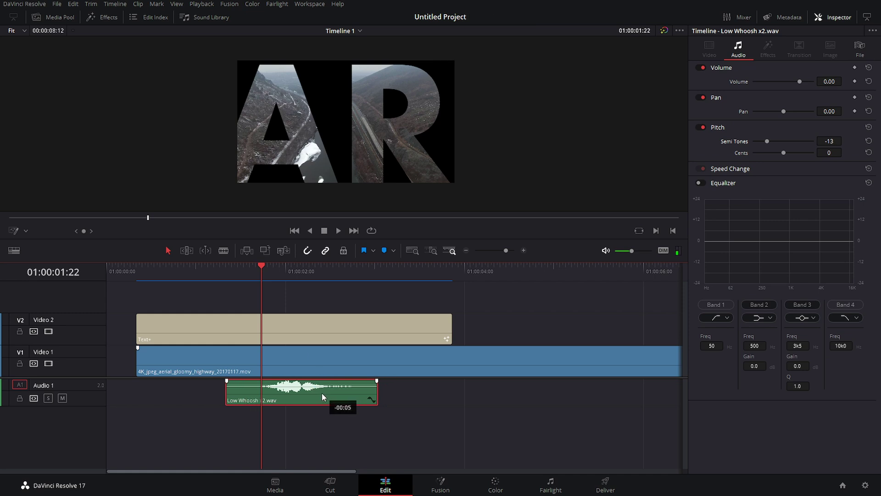
{"action": "left_click", "coordinate": [215, 270]}
{"action": "key", "text": "space"}
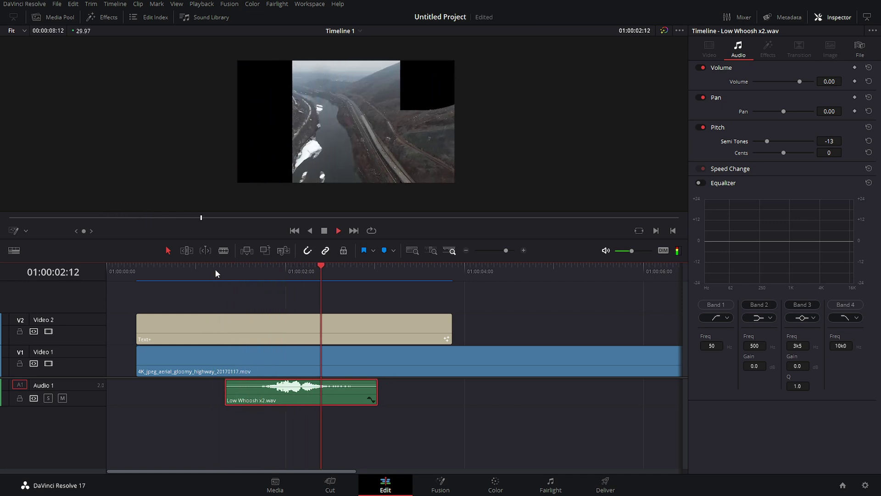
{"action": "key", "text": "space"}
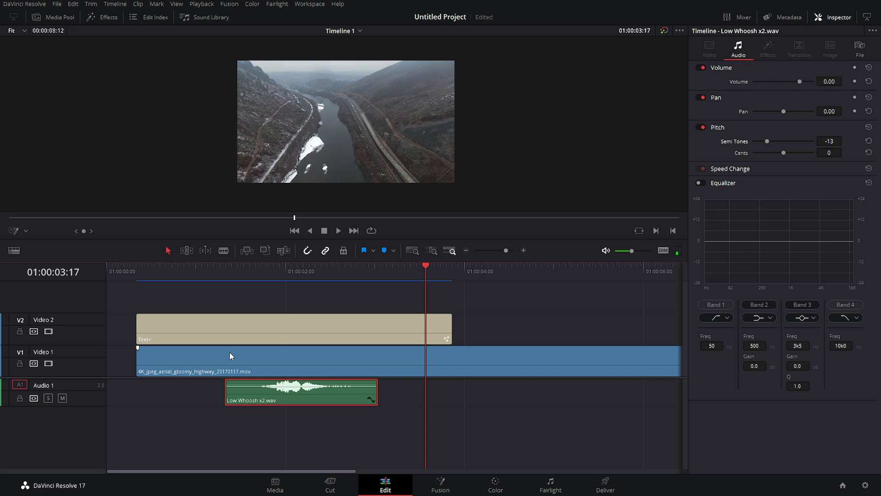
- Raise the Low Whoosh clip's pitch to -10 semitones and replay the reveal
{"action": "left_click_drag", "start_coordinate": [228, 381], "coordinate": [228, 385]}
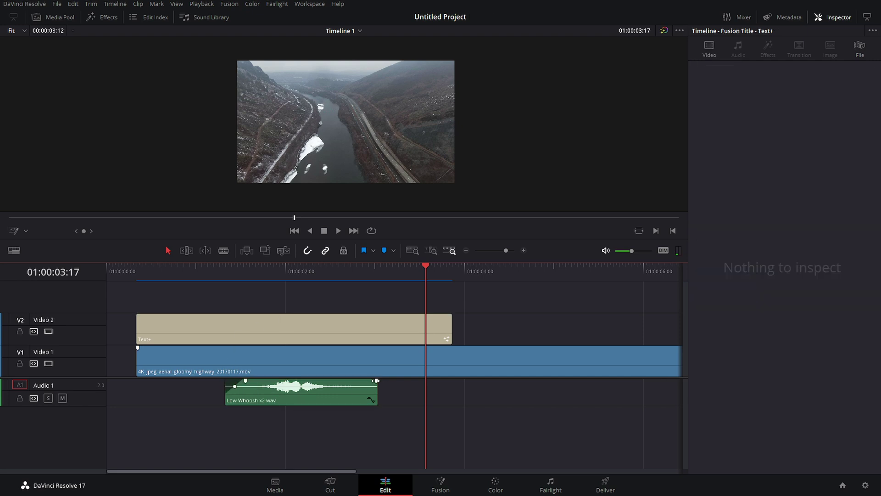
{"action": "left_click", "coordinate": [358, 386]}
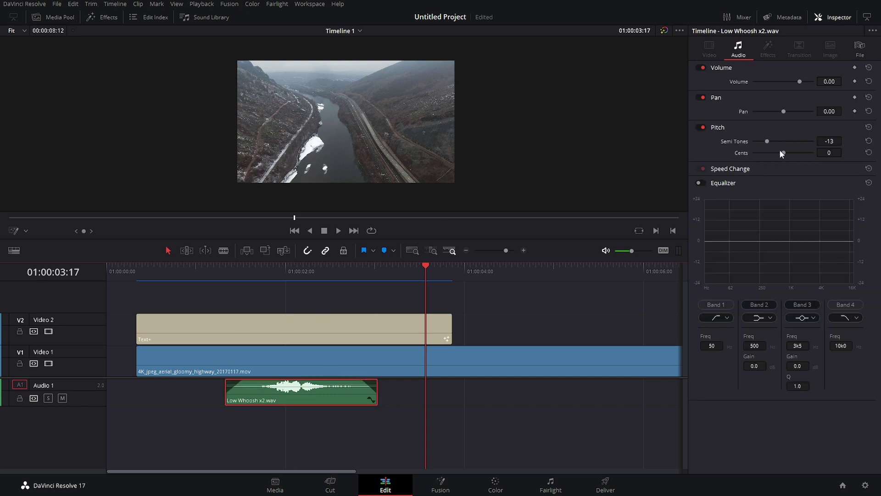
{"action": "left_click_drag", "start_coordinate": [770, 141], "coordinate": [771, 141]}
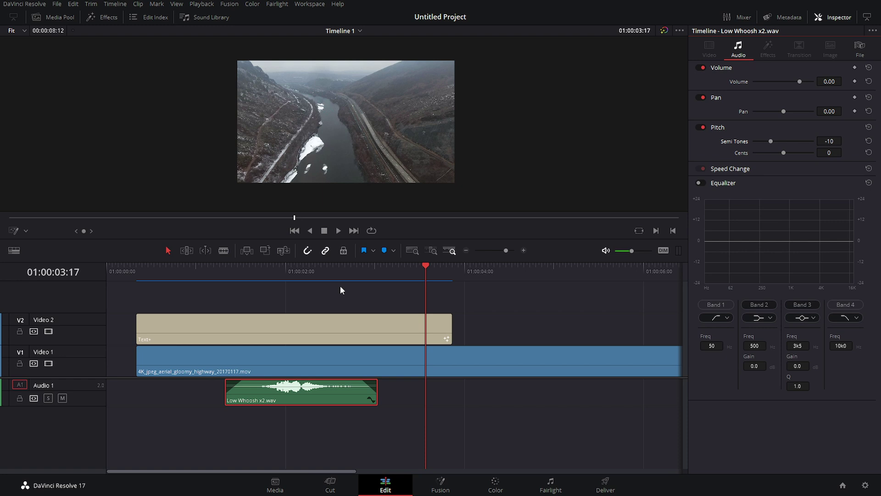
{"action": "left_click", "coordinate": [223, 271]}
{"action": "key", "text": "space"}
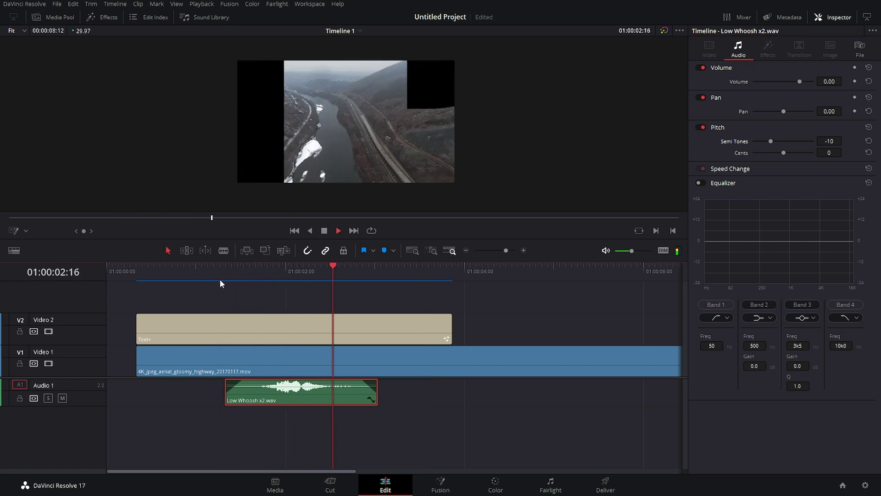
{"action": "key", "text": "space"}
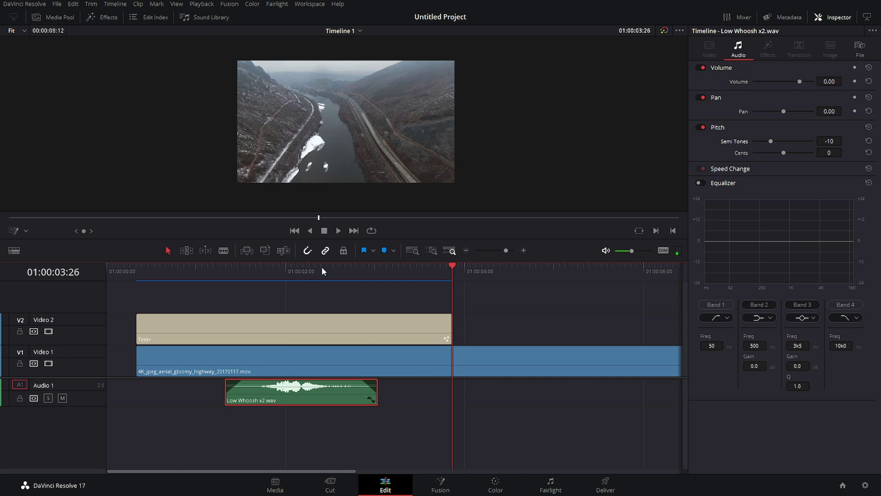
- Return to the timeline start, mute Audio 1 and play the title reveal
{"action": "left_click", "coordinate": [149, 272]}
{"action": "key", "text": "Home"}
{"action": "key", "text": "space"}
{"action": "key", "text": "space"}
{"action": "left_click", "coordinate": [62, 398]}
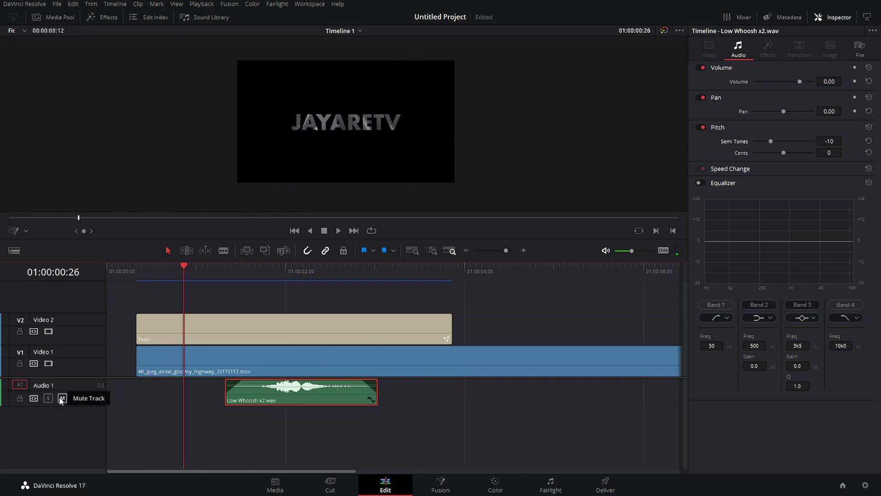
{"action": "key", "text": "space"}
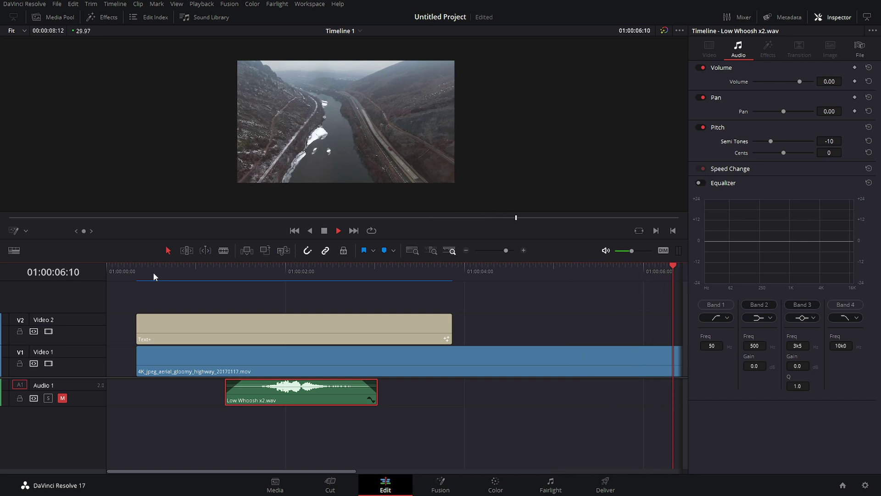
{"action": "key", "text": "space"}
{"action": "left_click_drag", "start_coordinate": [345, 472], "coordinate": [230, 472]}
{"action": "left_click", "coordinate": [212, 273]}
{"action": "key", "text": "Home"}
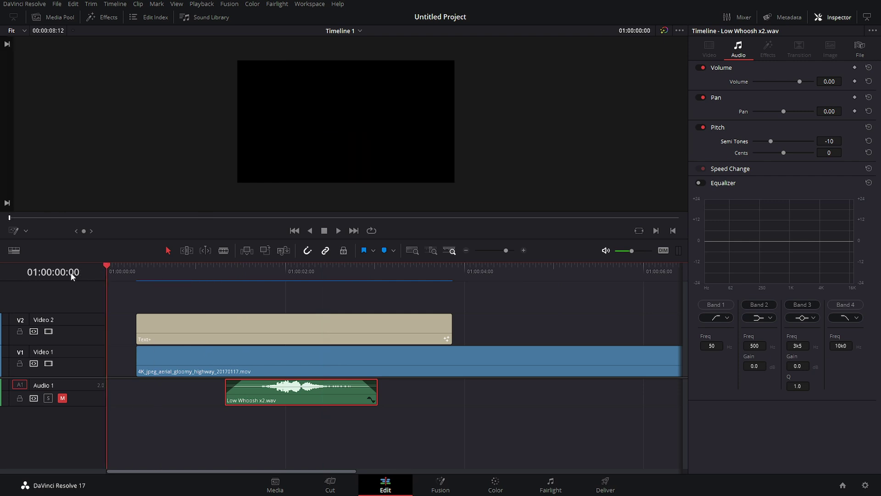
{"action": "key", "text": "space"}
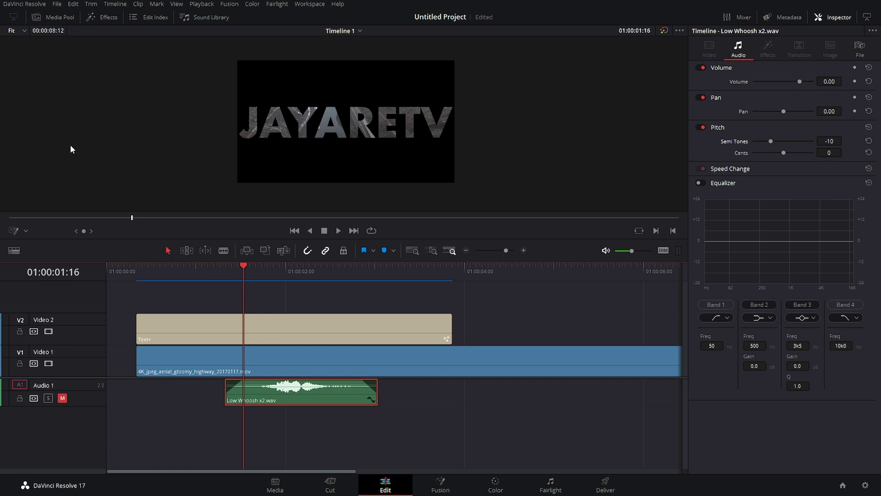
{"action": "key", "text": "space"}
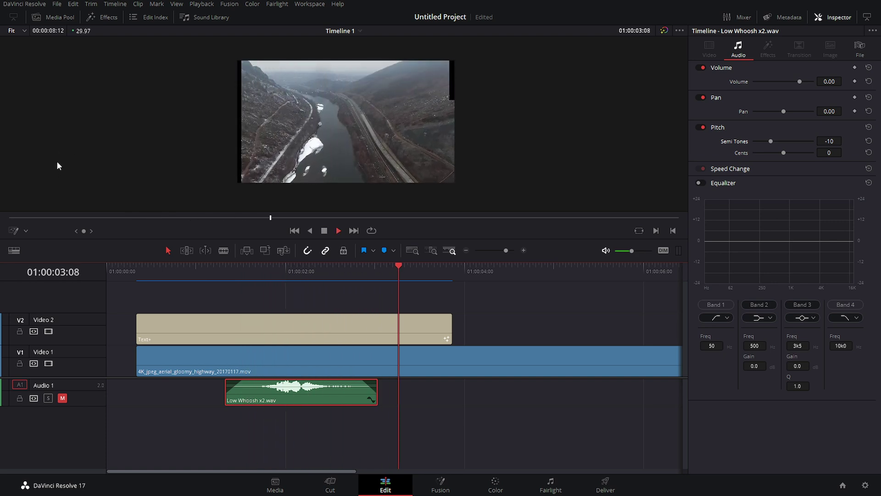
{"action": "left_click", "coordinate": [348, 270]}
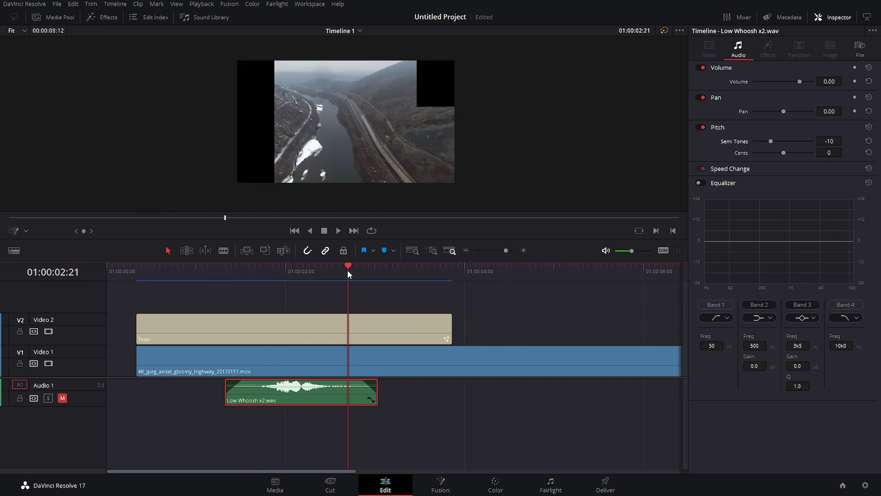